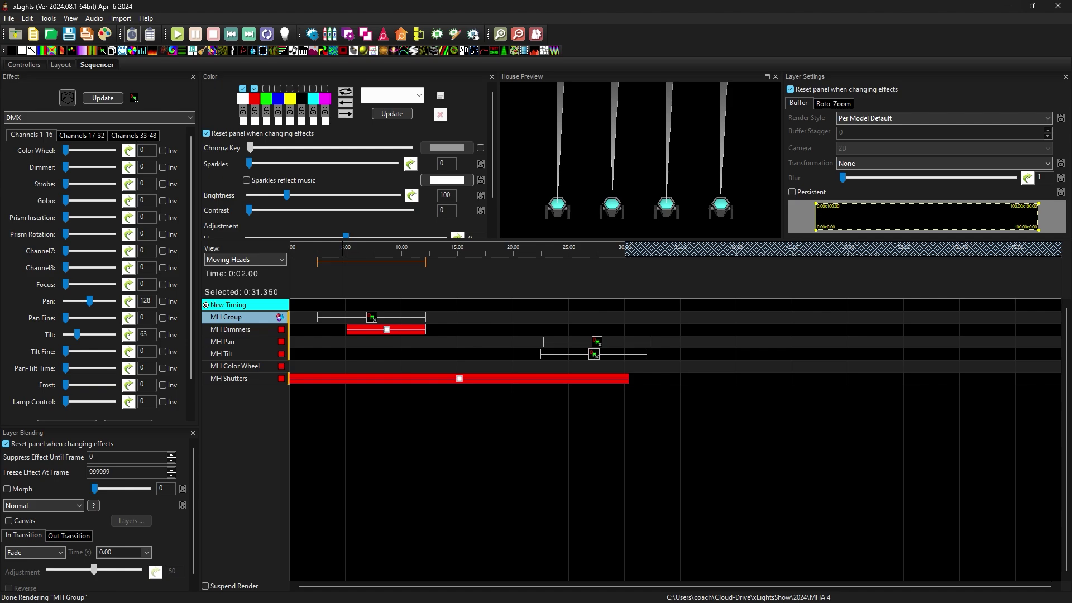
Inspect the MH-1 moving head in the Layout view, then return to the sequencer.
{"action": "left_click", "coordinate": [62, 65]}
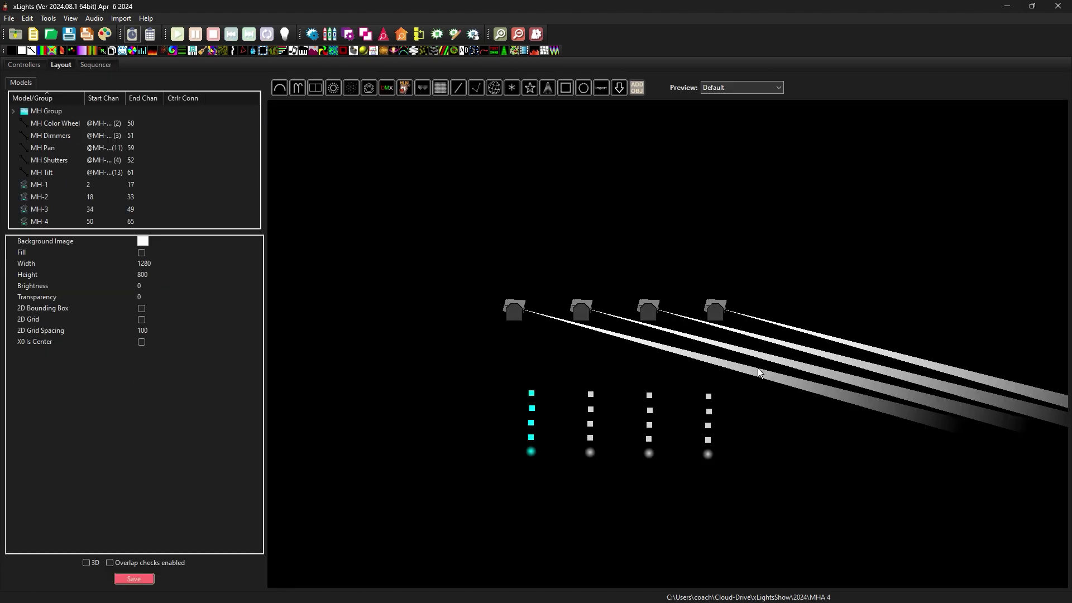
{"action": "left_click", "coordinate": [518, 315]}
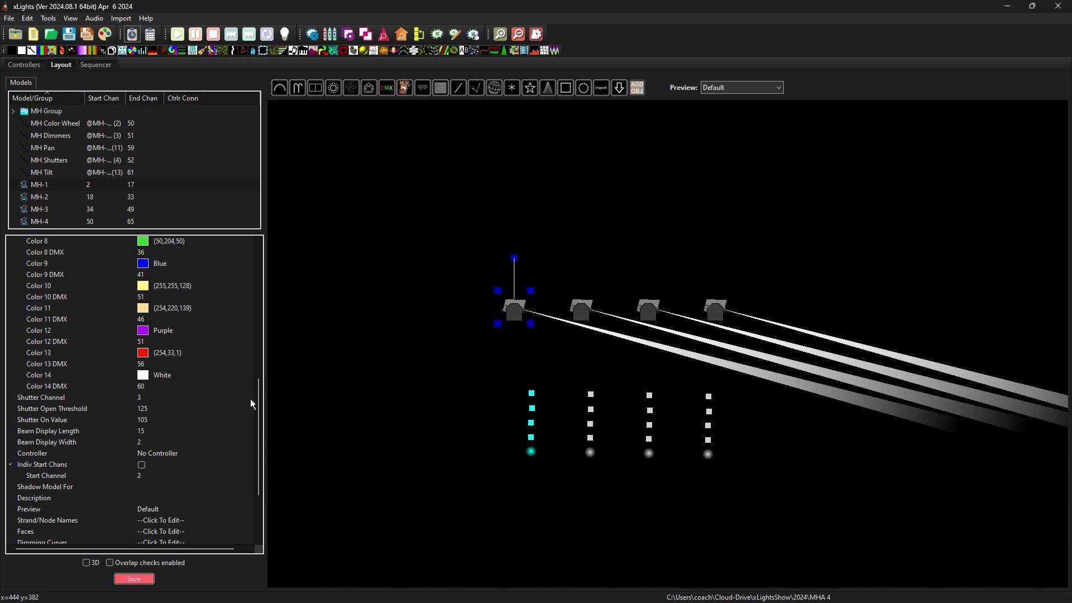
{"action": "left_click_drag", "start_coordinate": [256, 403], "coordinate": [254, 268]}
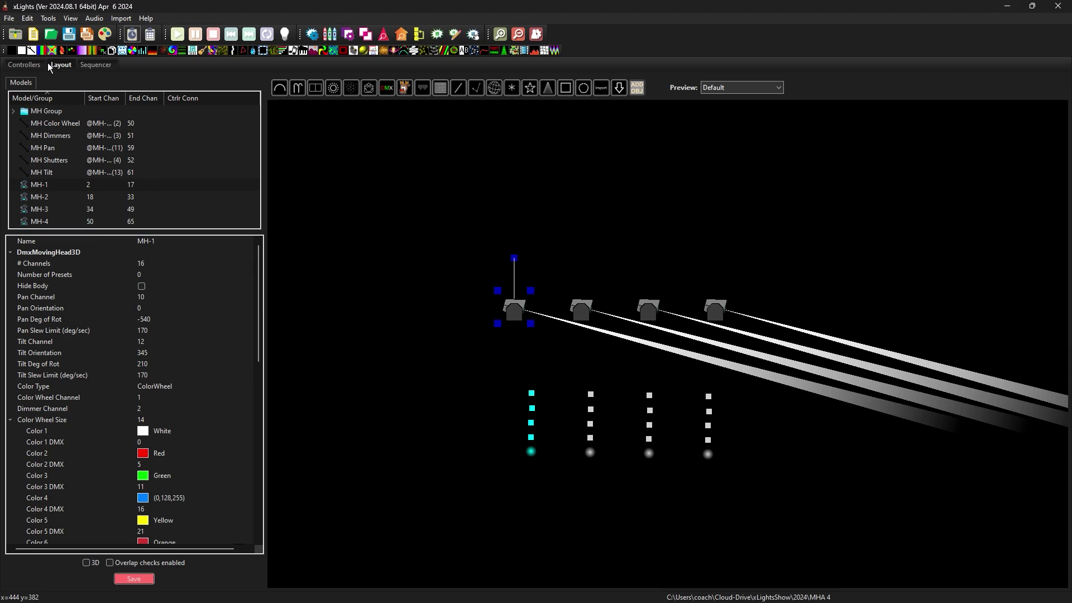
{"action": "left_click", "coordinate": [96, 65]}
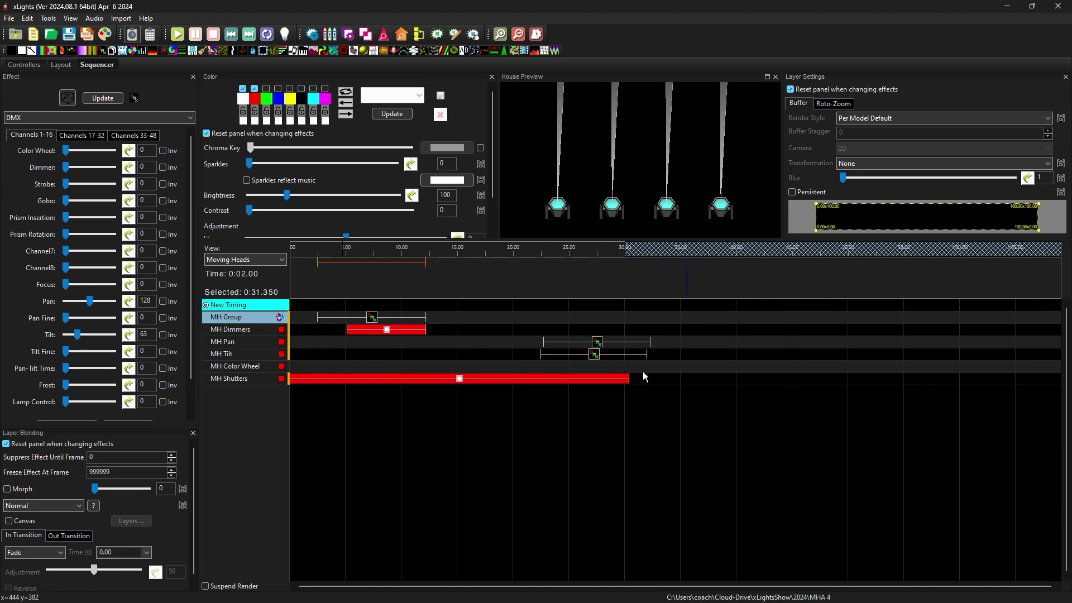
Preview the sequence from about 4.5 seconds, stop it, and select the MH Group effect.
{"action": "left_click", "coordinate": [337, 247]}
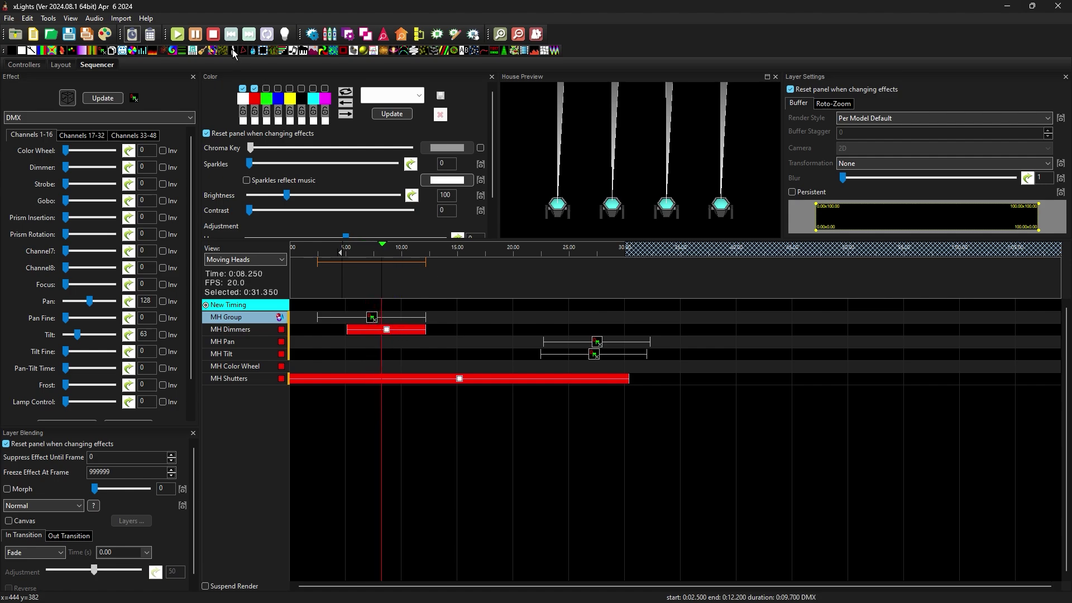
{"action": "left_click", "coordinate": [214, 35]}
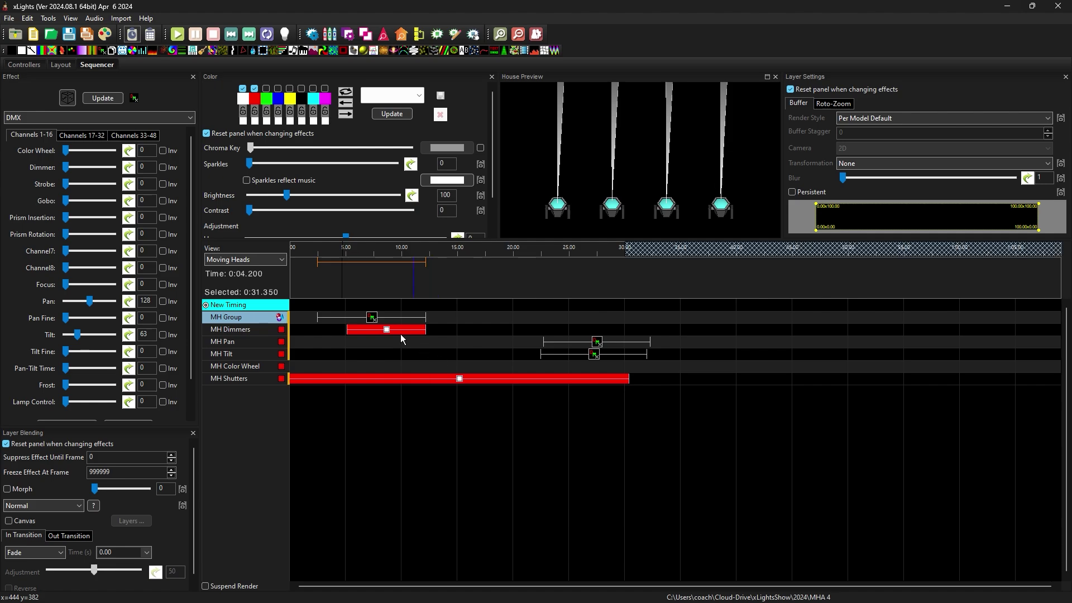
{"action": "left_click", "coordinate": [373, 322]}
Move the MH Pan and MH Tilt effects to start near 3 seconds, then play the preview.
{"action": "left_click", "coordinate": [597, 343]}
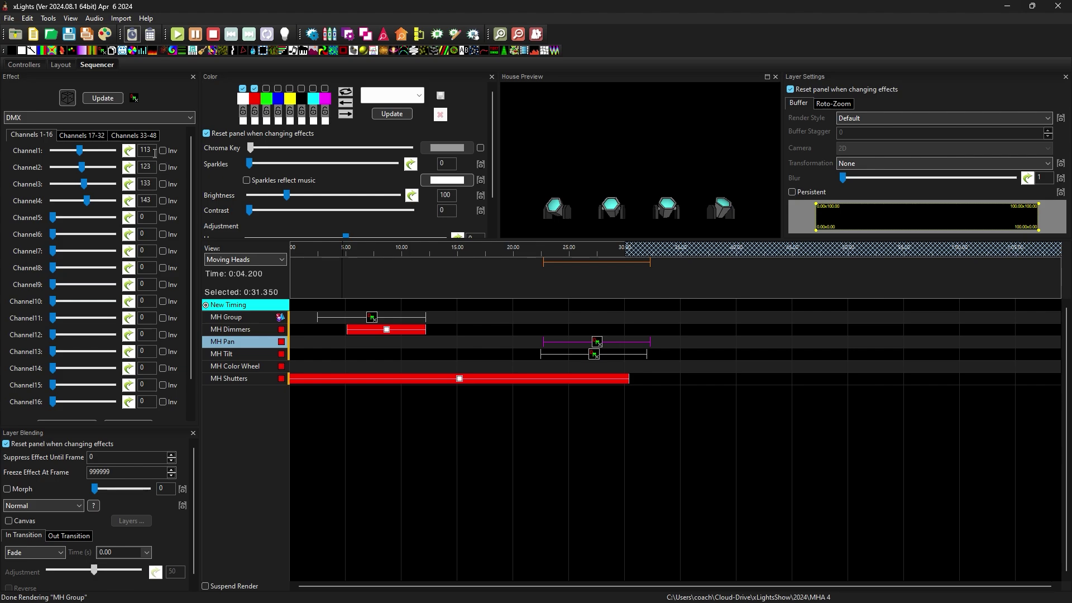
{"action": "left_click_drag", "start_coordinate": [592, 343], "coordinate": [373, 354]}
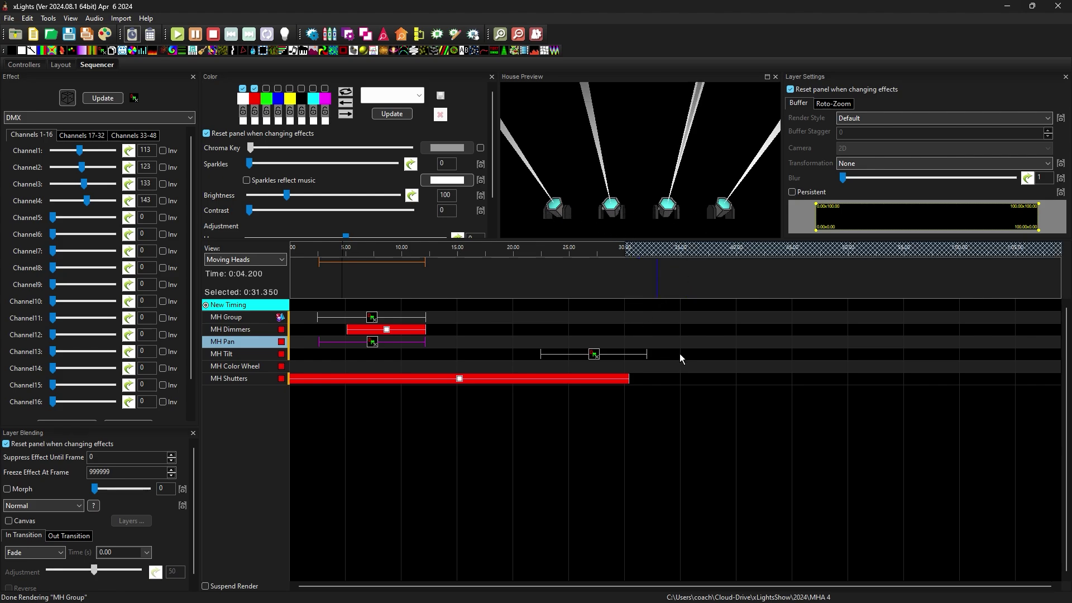
{"action": "left_click", "coordinate": [594, 356]}
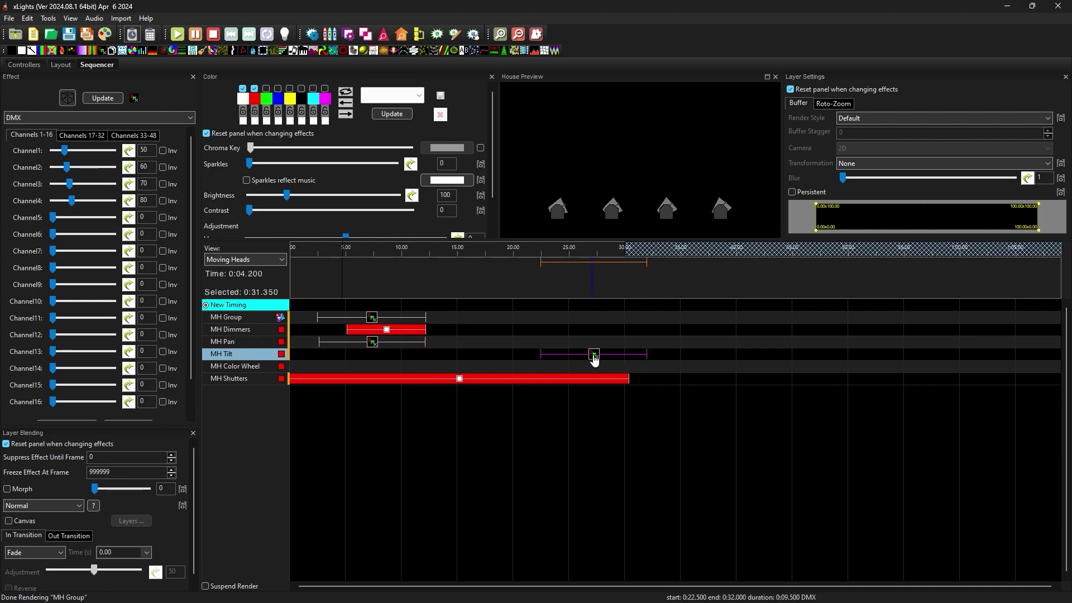
{"action": "left_click_drag", "start_coordinate": [594, 360], "coordinate": [374, 368]}
{"action": "left_click", "coordinate": [342, 255]}
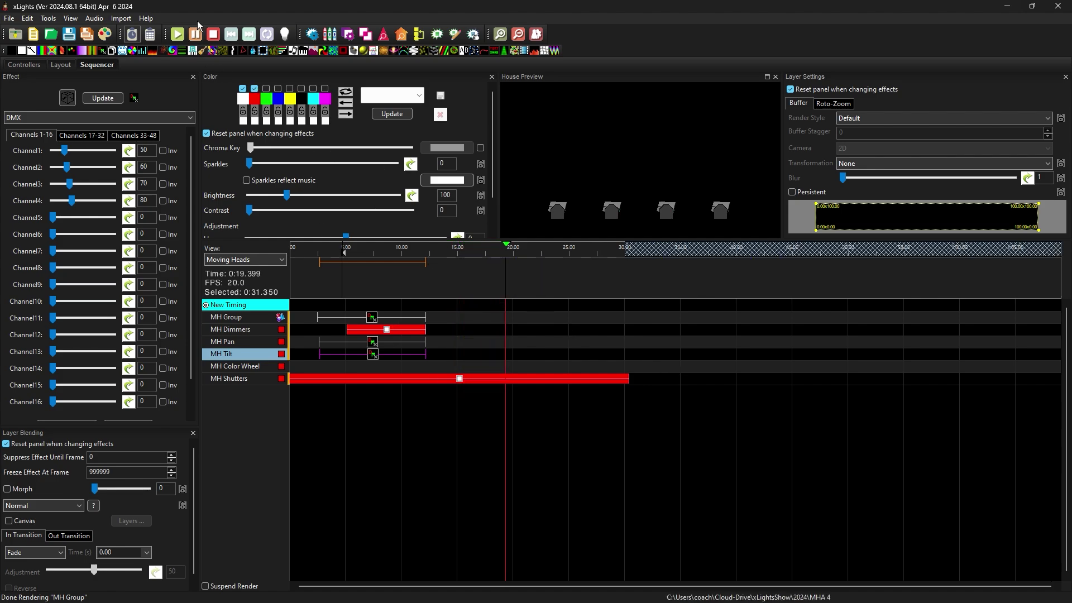
Stop the sequence playback.
{"action": "key", "text": "space"}
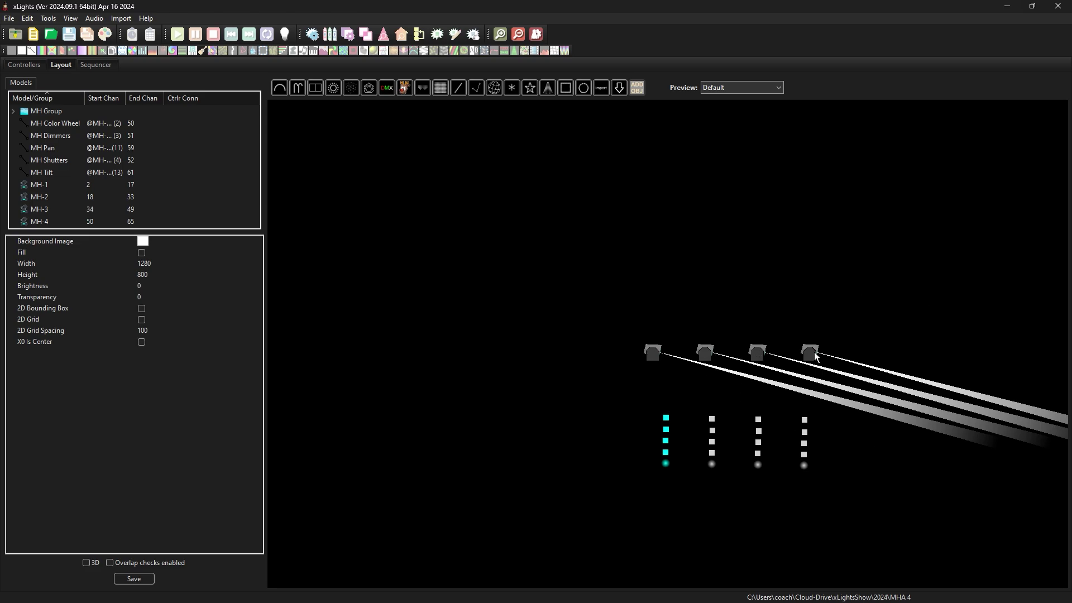
{"action": "left_click", "coordinate": [653, 359]}
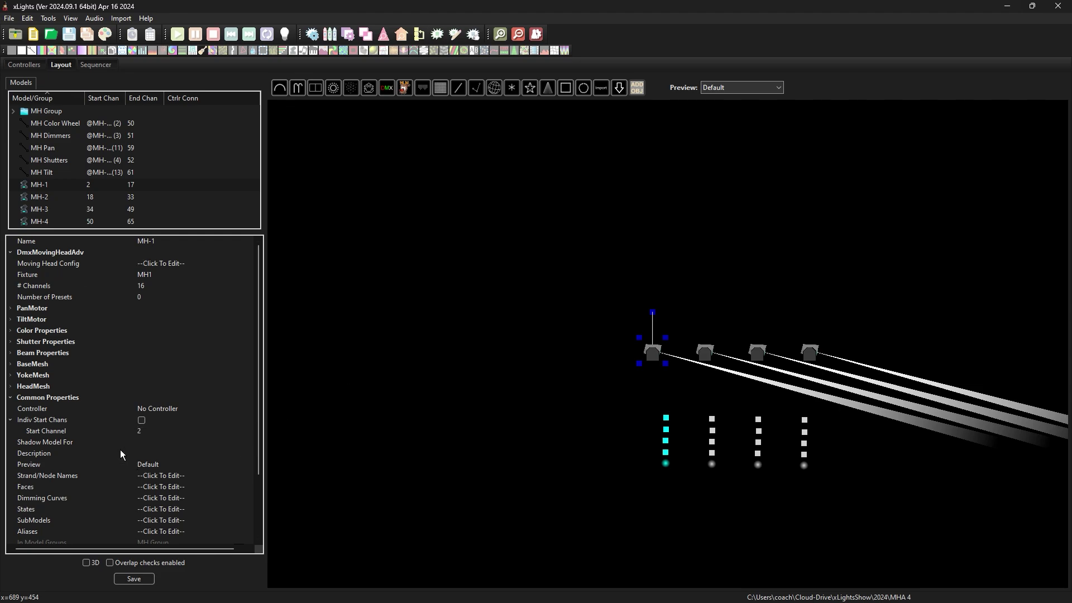
{"action": "left_click", "coordinate": [585, 433]}
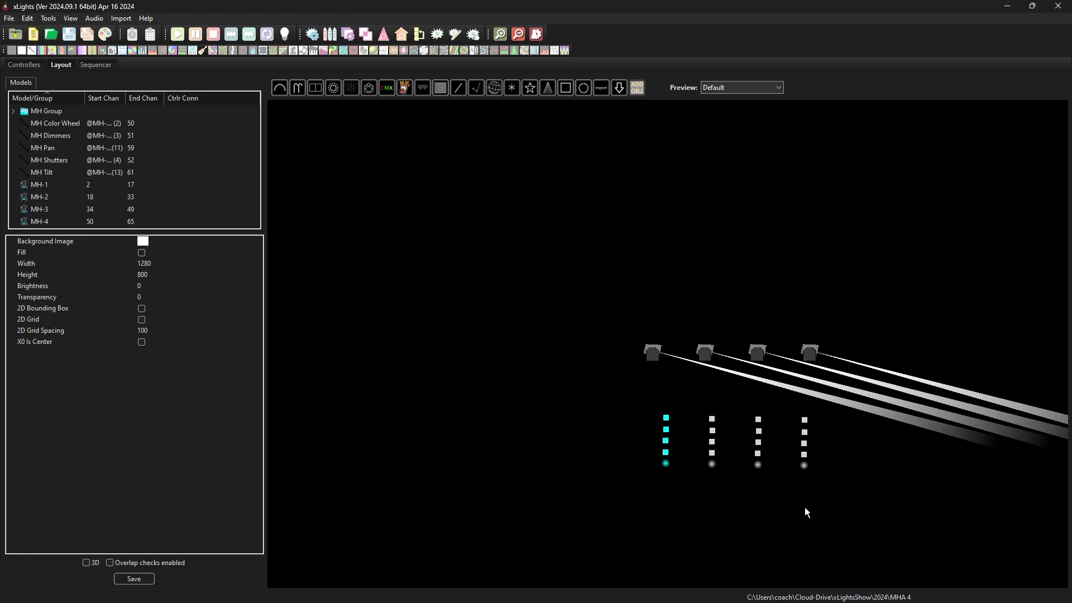
{"action": "left_click", "coordinate": [654, 354]}
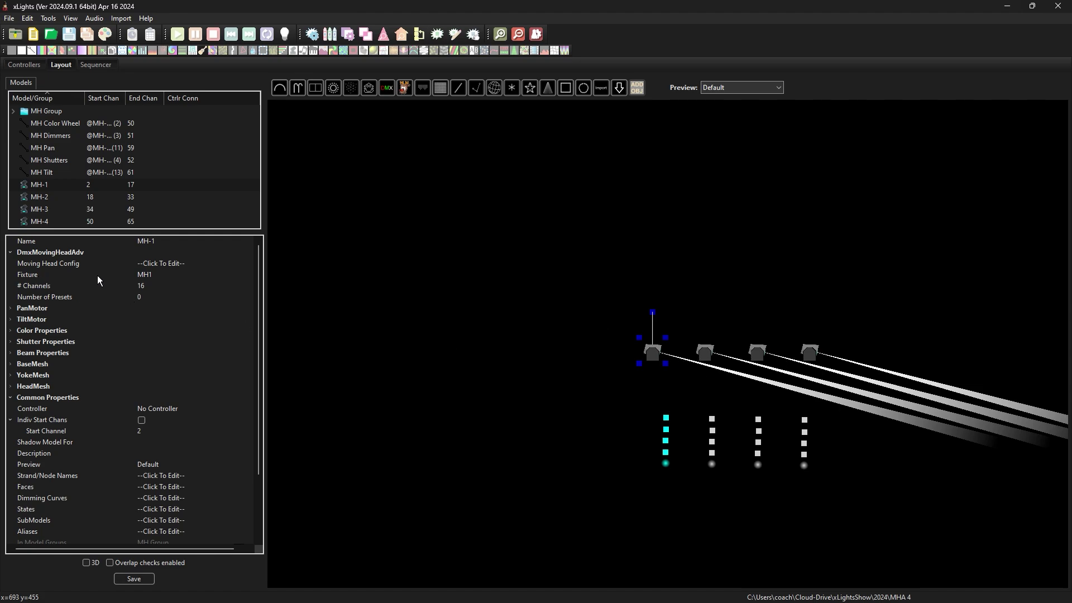
{"action": "left_click", "coordinate": [149, 276]}
{"action": "left_click", "coordinate": [246, 275]}
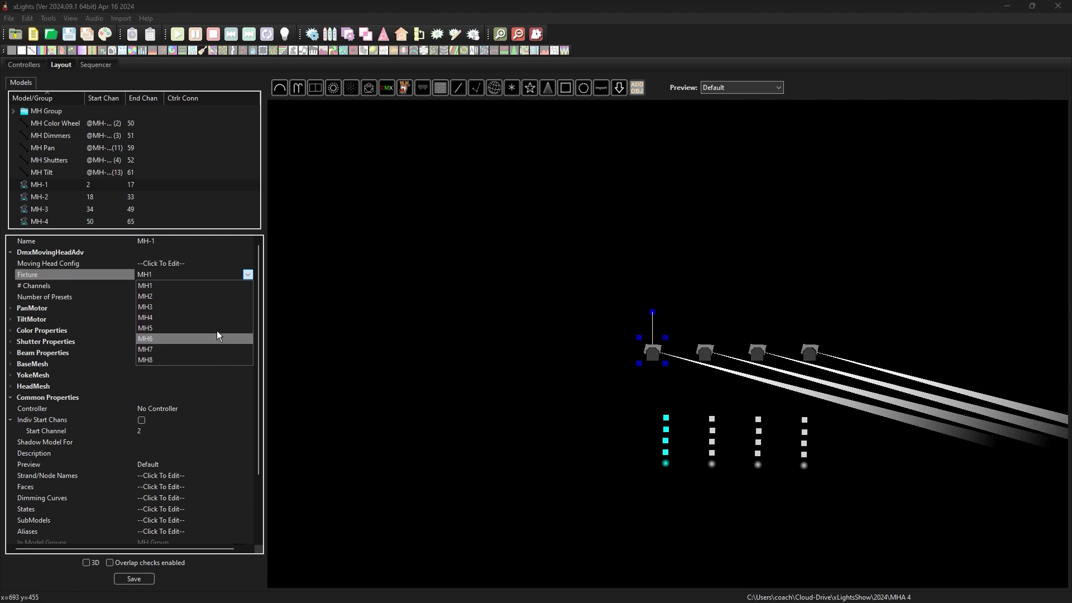
{"action": "left_click", "coordinate": [203, 283]}
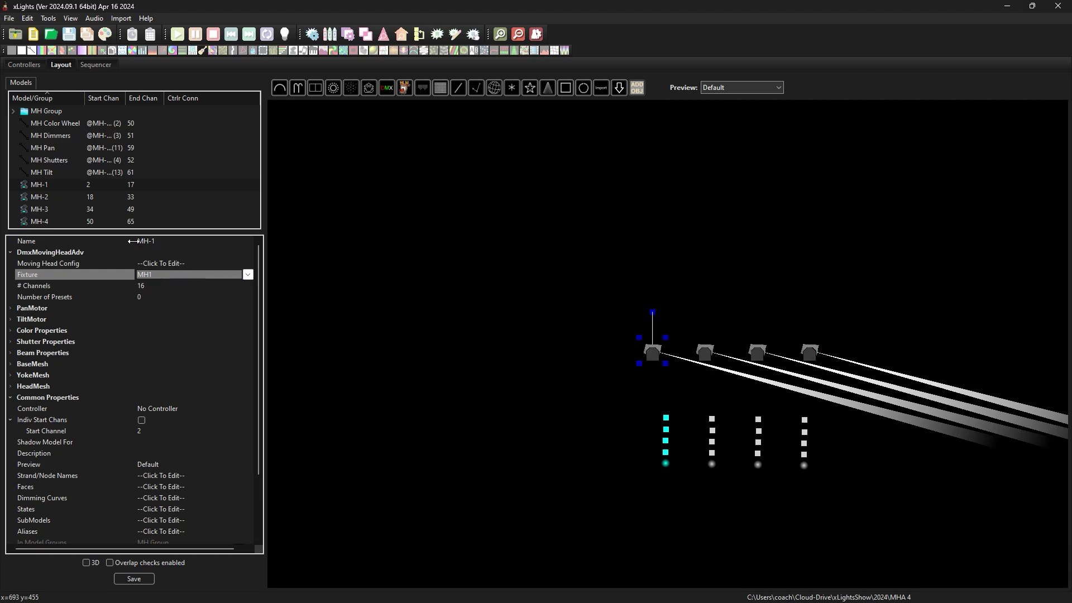
{"action": "left_click", "coordinate": [170, 275]}
{"action": "left_click", "coordinate": [171, 286]}
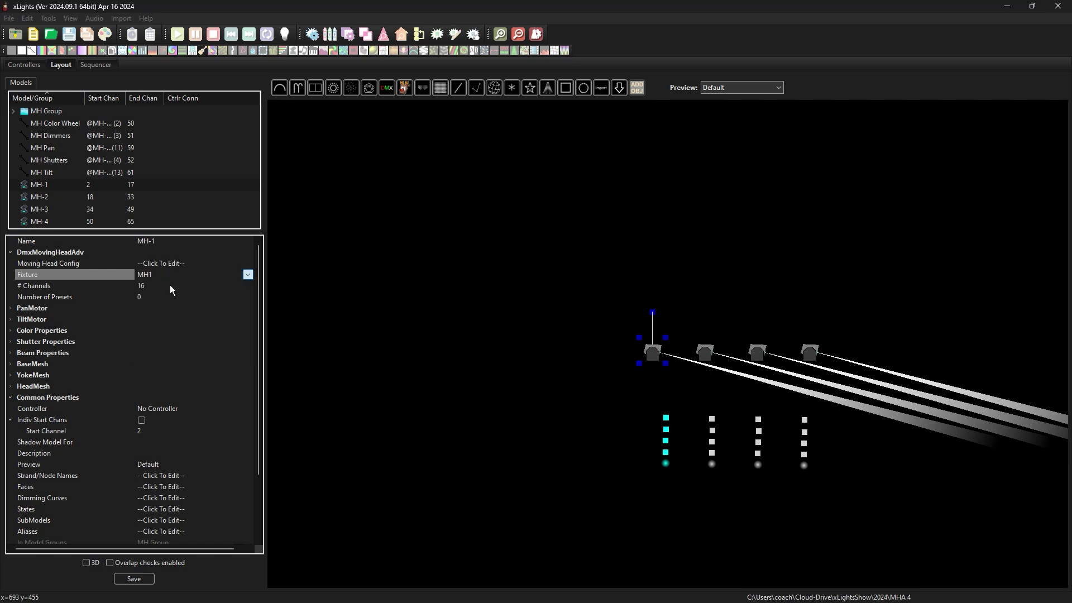
{"action": "left_click", "coordinate": [447, 303]}
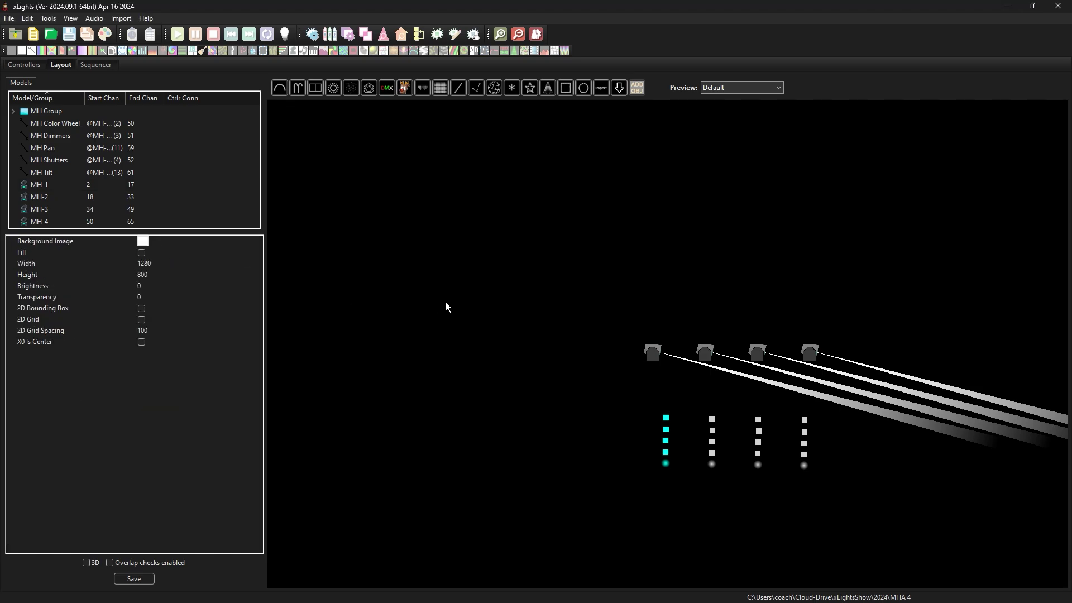
{"action": "left_click", "coordinate": [652, 356]}
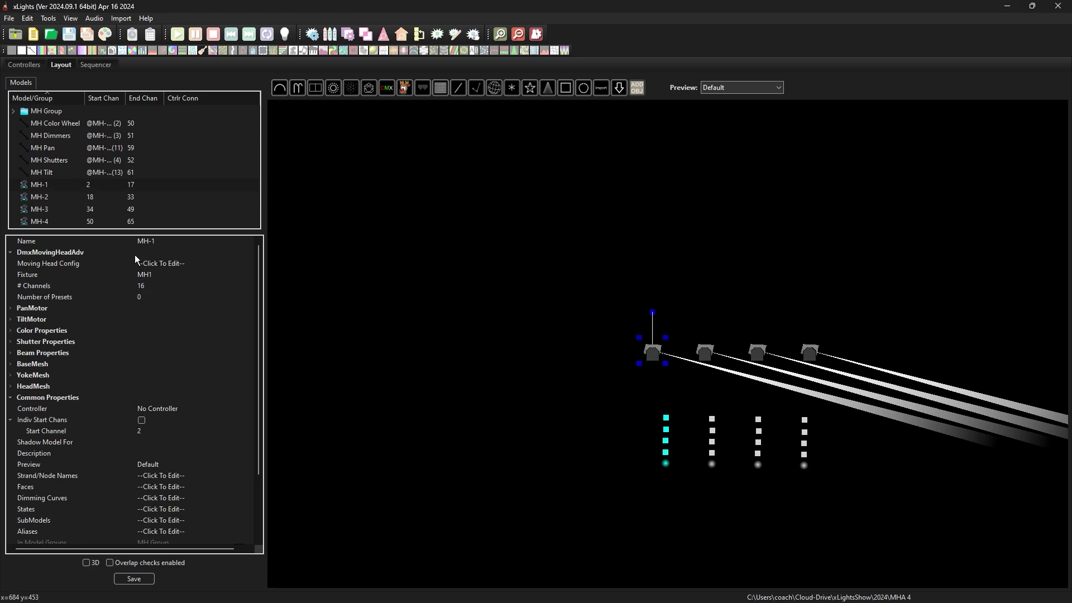
In MH-1's PanMotor settings, enter 540 as the Range of Motion.
{"action": "left_click", "coordinate": [11, 309]}
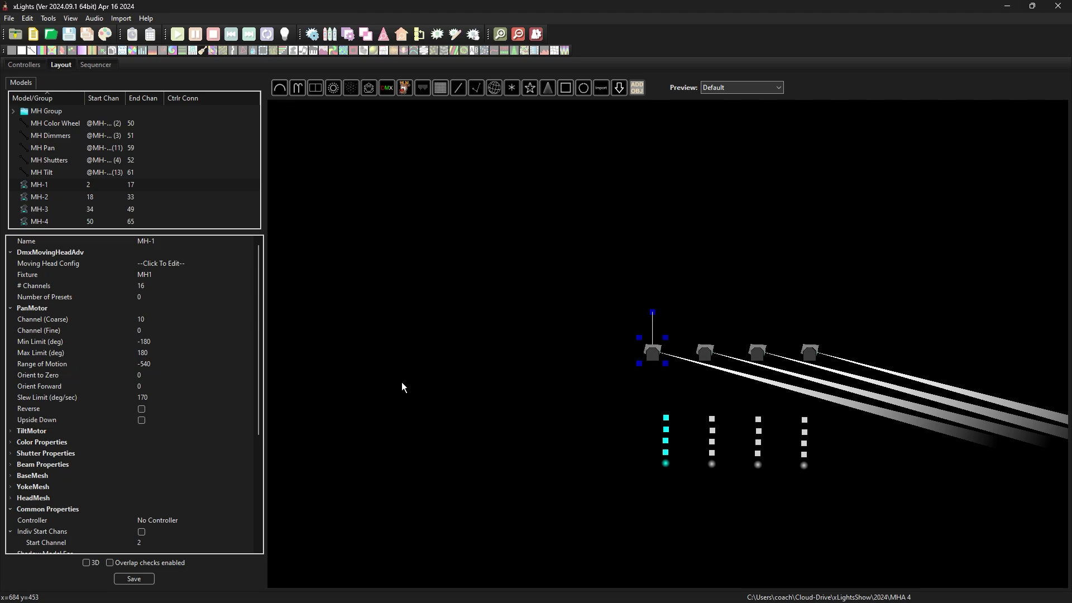
{"action": "left_click", "coordinate": [151, 366]}
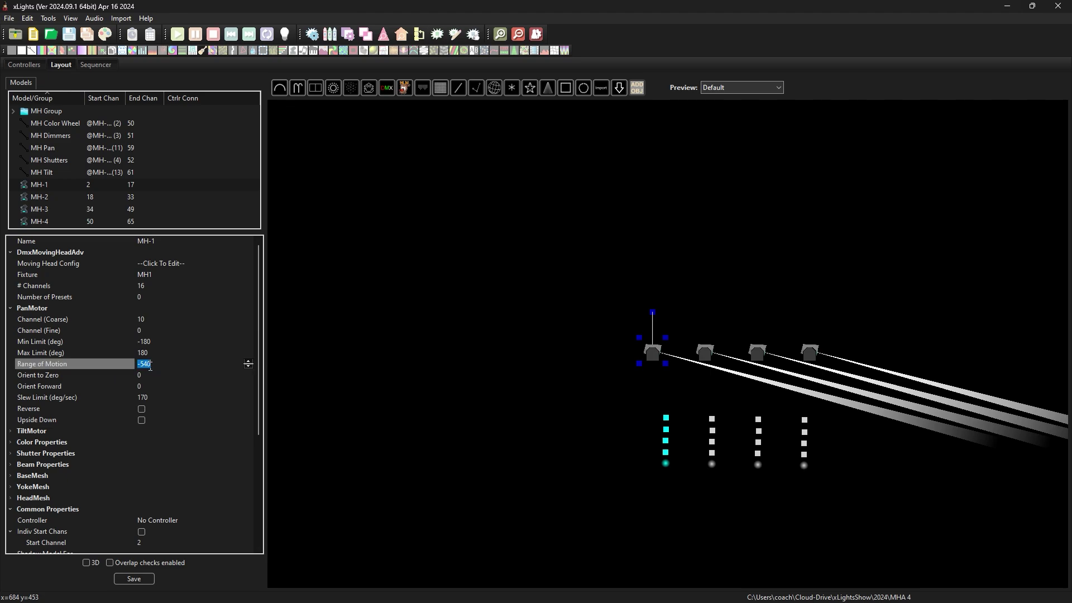
{"action": "type", "text": "540"}
{"action": "left_click", "coordinate": [183, 379]}
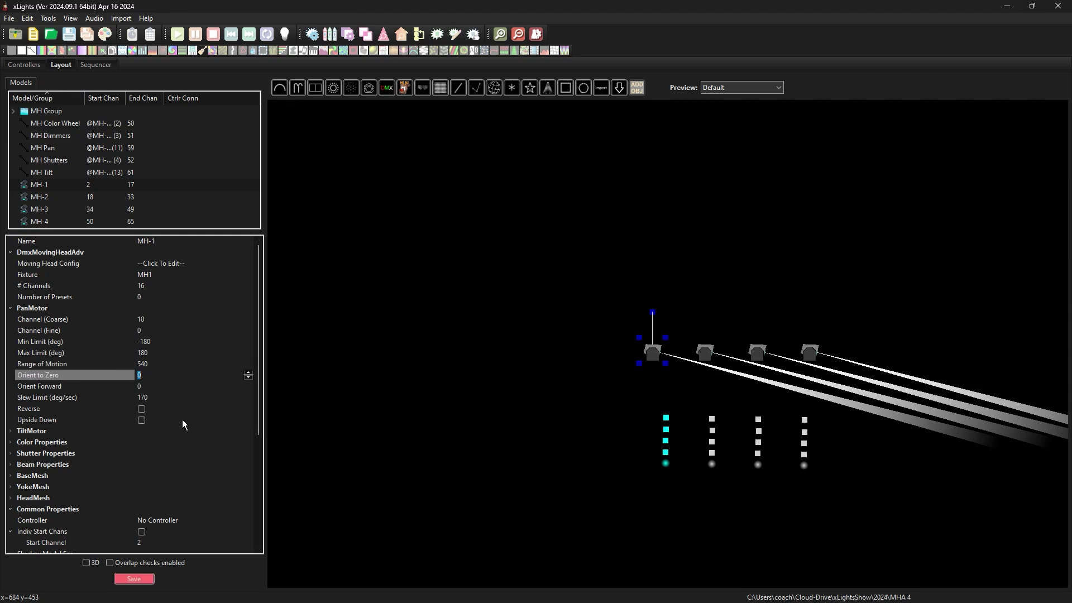
Reverse MH-1's pan direction and try Orient to Zero at 90 and 180 before resetting it to 0.
{"action": "left_click", "coordinate": [142, 409]}
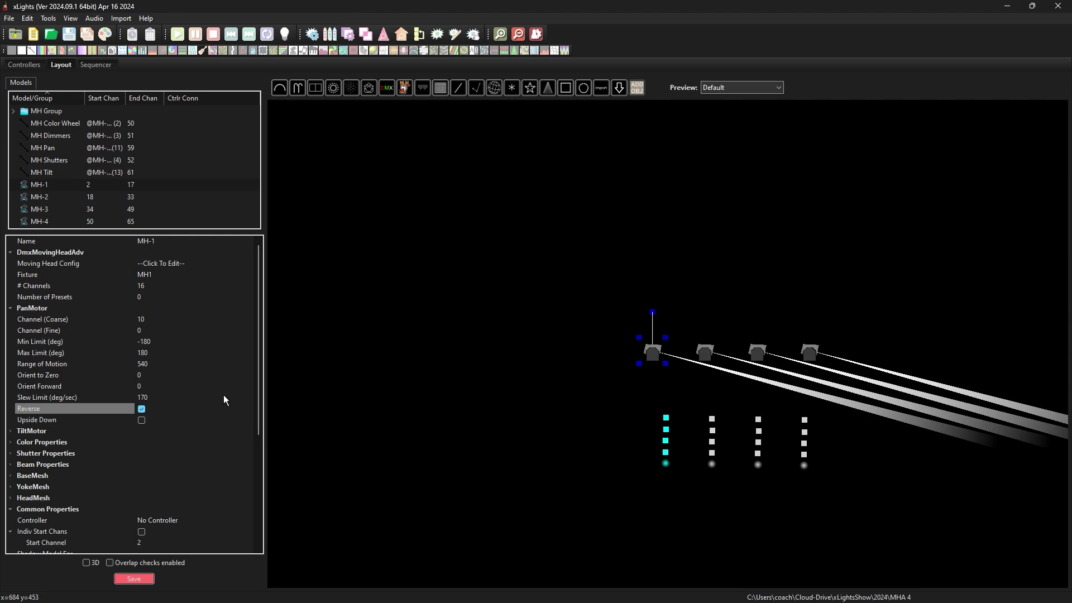
{"action": "left_click", "coordinate": [142, 375]}
{"action": "type", "text": "90"}
{"action": "key", "text": "Return"}
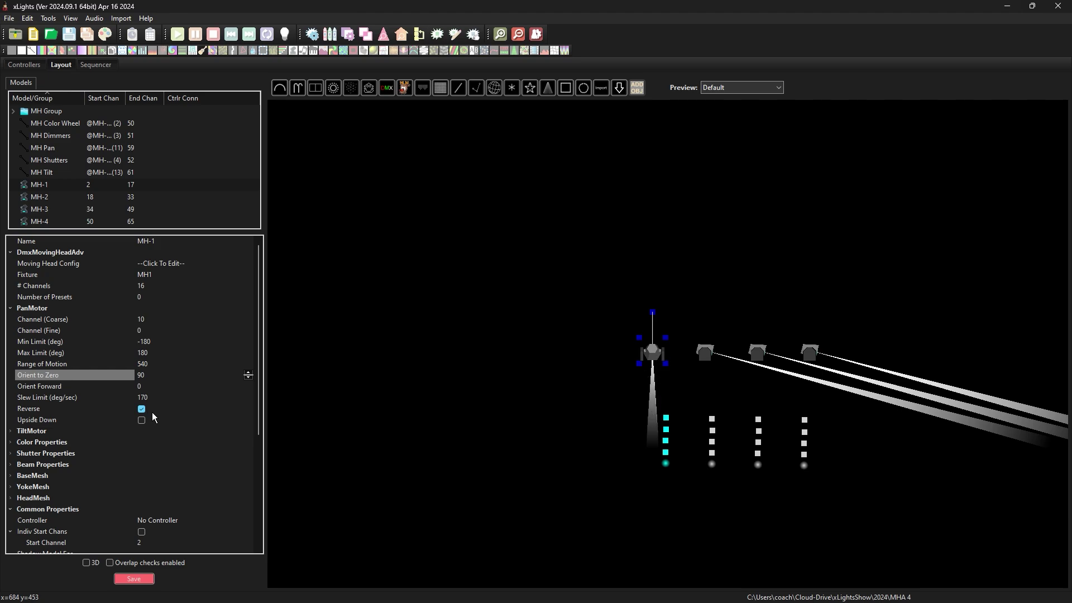
{"action": "left_click", "coordinate": [146, 376]}
{"action": "type", "text": "180"}
{"action": "left_click", "coordinate": [213, 386]}
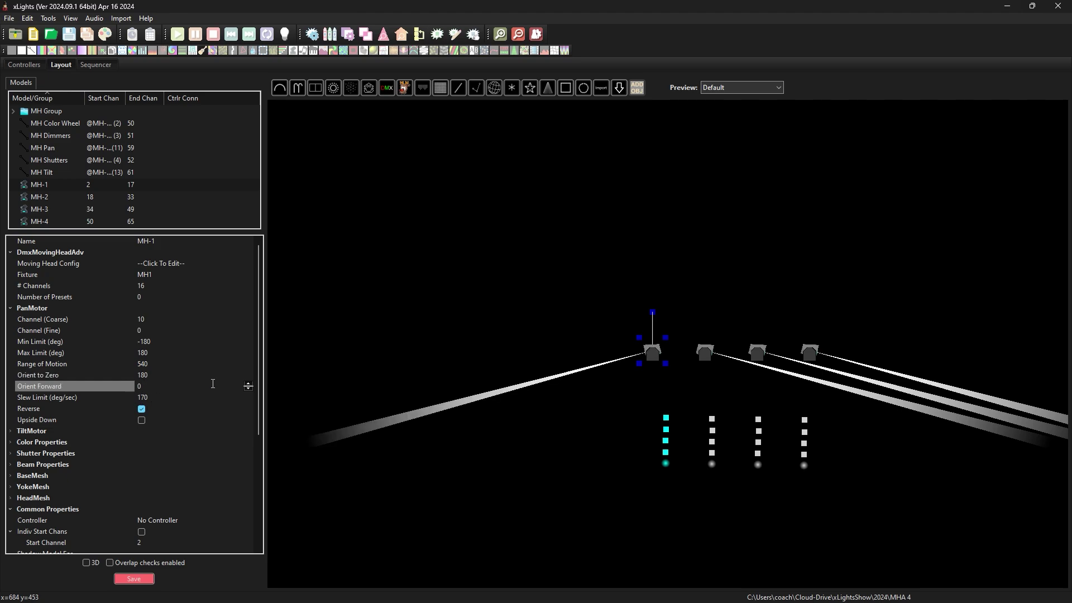
{"action": "left_click", "coordinate": [153, 375]}
{"action": "type", "text": "0"}
{"action": "key", "text": "Return"}
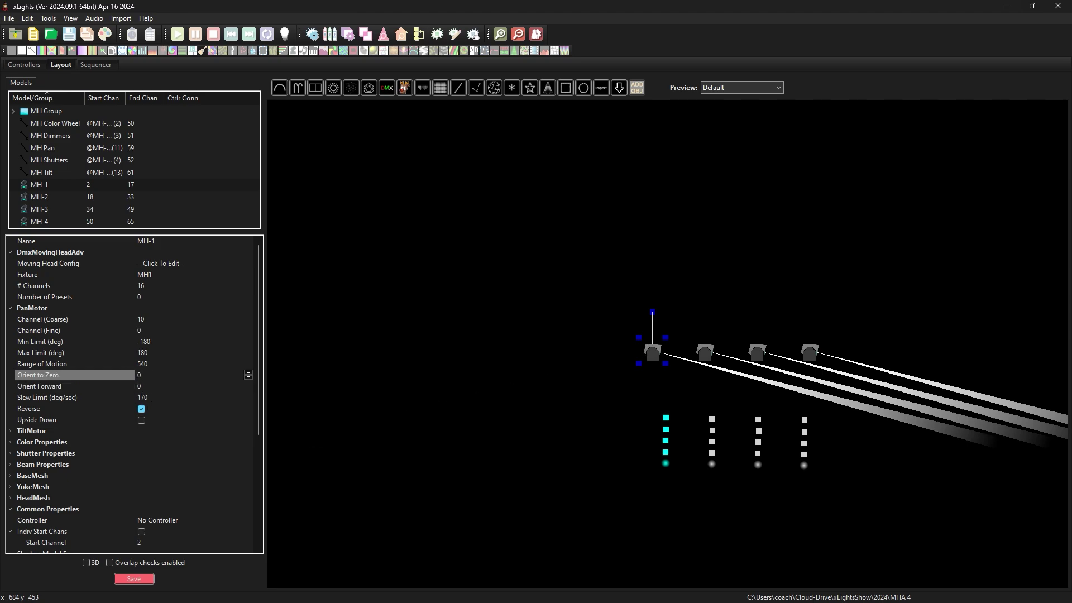
Set MH-1's pan Orient Forward to 270.
{"action": "left_click", "coordinate": [144, 384]}
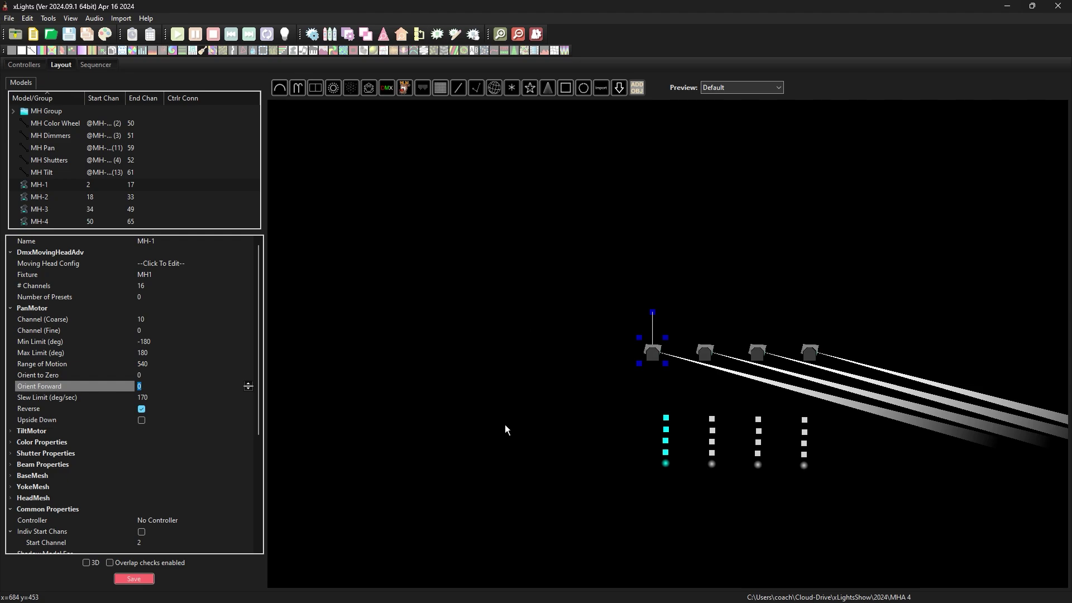
{"action": "type", "text": "27"}
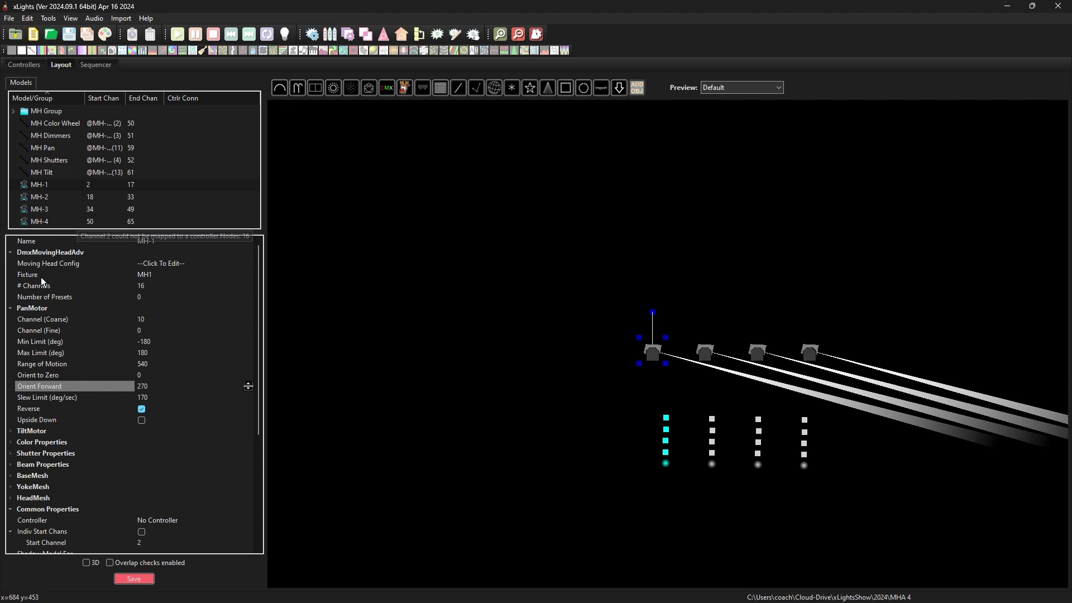
{"action": "left_click", "coordinate": [155, 396]}
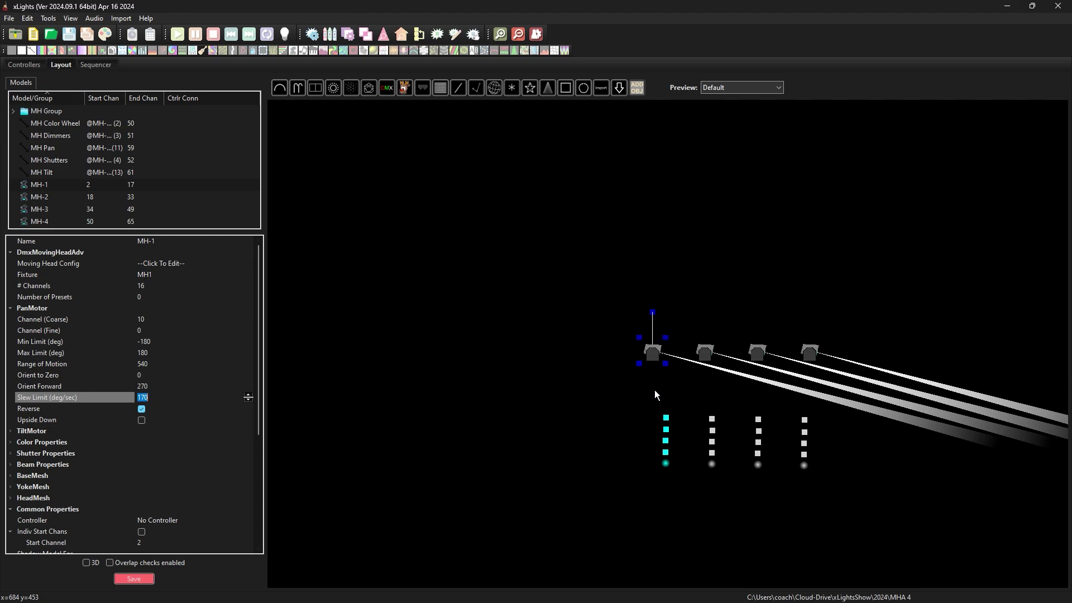
Enter 105 as MH-1's TiltMotor Orient Up value.
{"action": "scroll", "coordinate": [239, 303], "scroll_direction": "down", "scroll_amount": 4}
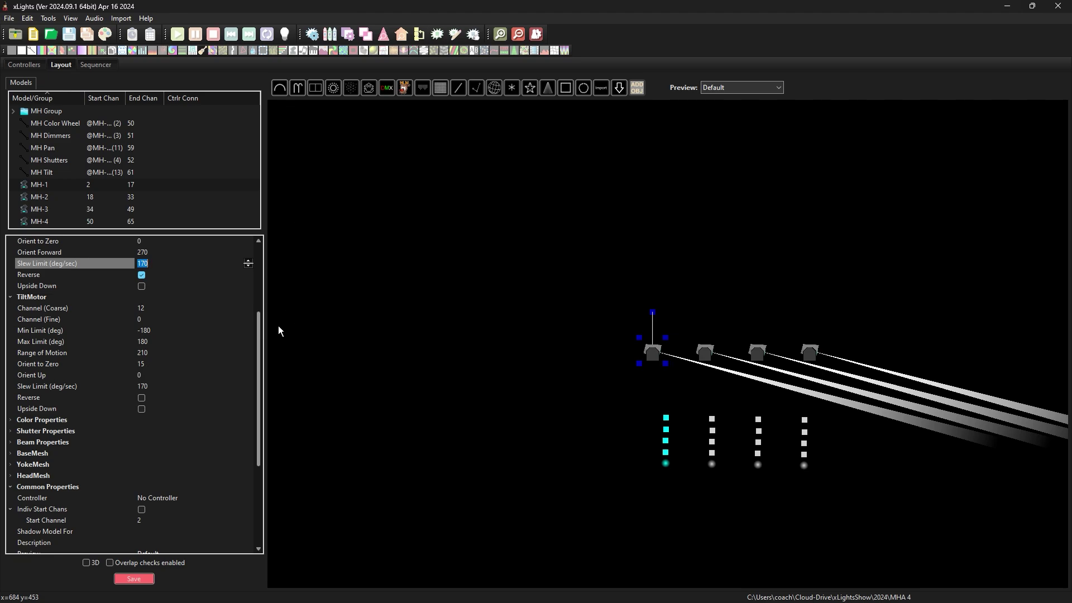
{"action": "left_click", "coordinate": [136, 376]}
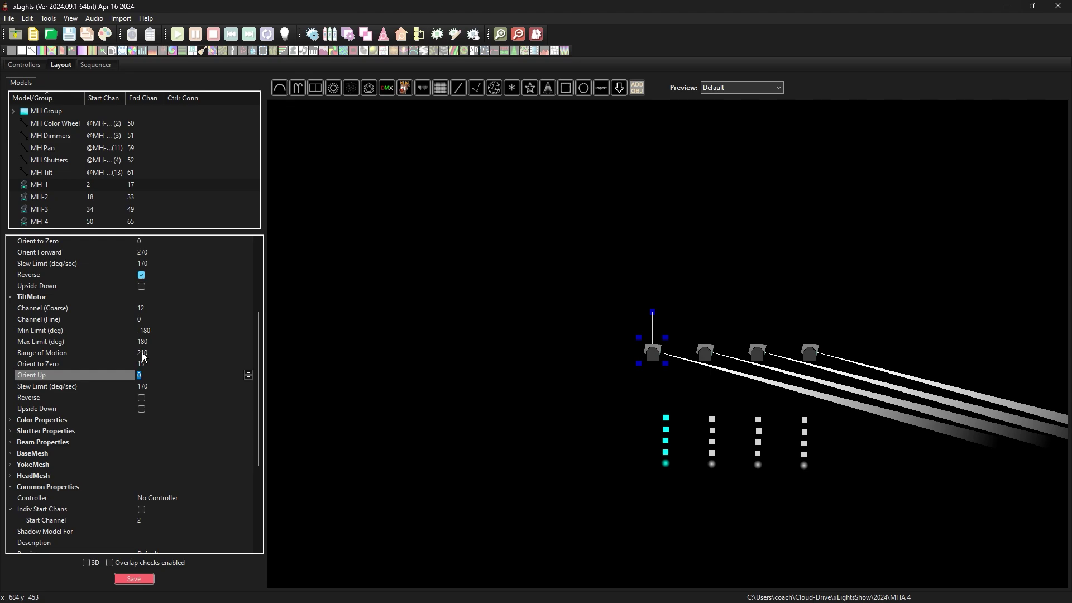
{"action": "type", "text": "105"}
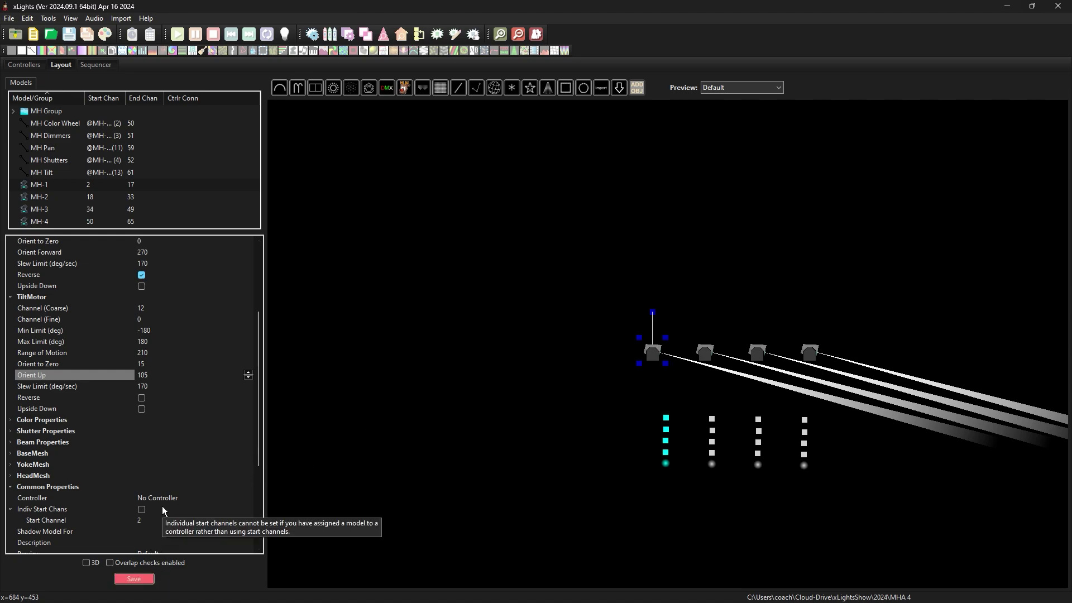
{"action": "key", "text": "Tab"}
Save the layout changes.
{"action": "left_click", "coordinate": [143, 578]}
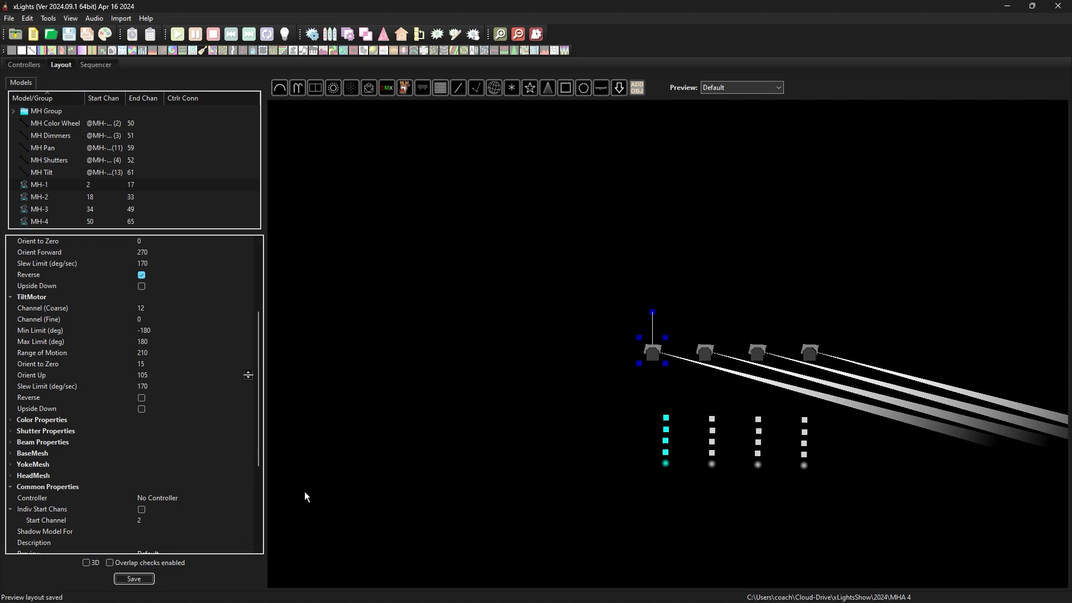
{"action": "scroll", "coordinate": [354, 397], "scroll_direction": "up", "scroll_amount": 1}
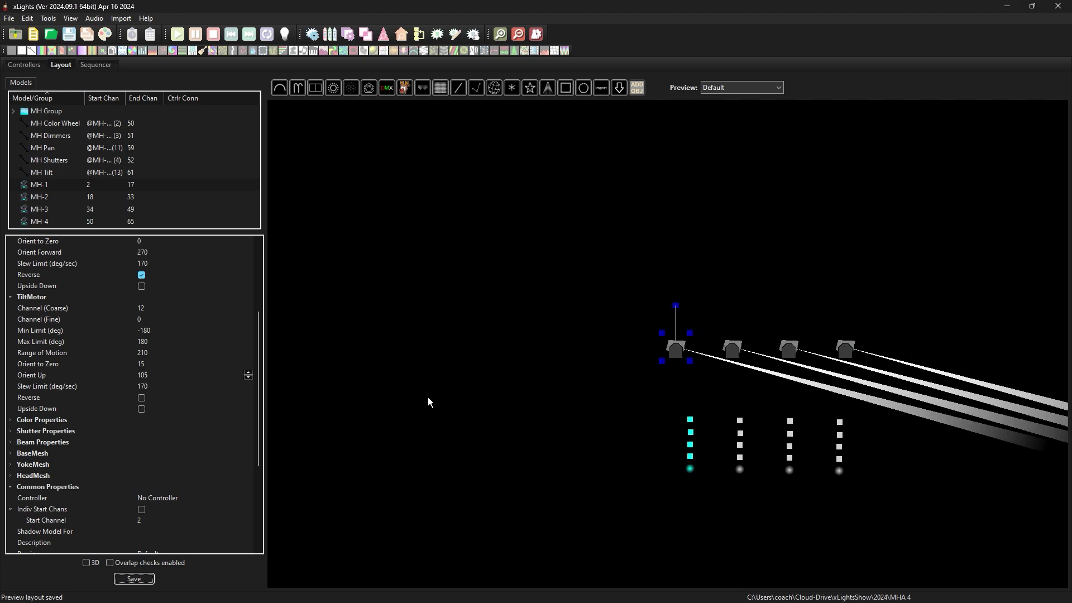
{"action": "scroll", "coordinate": [611, 385], "scroll_direction": "right", "scroll_amount": 2}
Select MH-2 and choose MH2 from its Fixture list.
{"action": "left_click", "coordinate": [659, 343]}
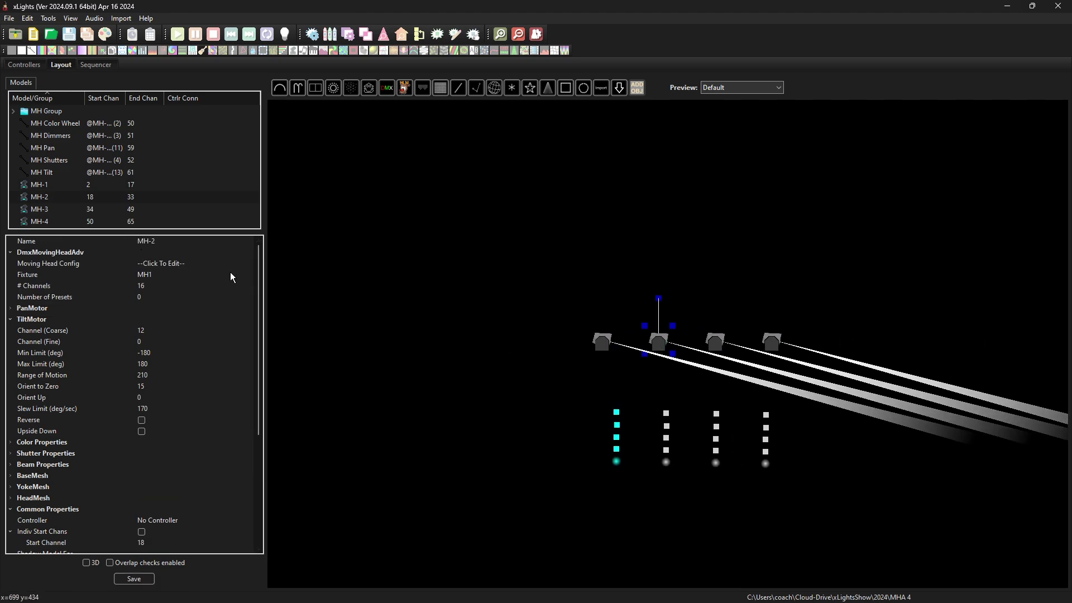
{"action": "left_click", "coordinate": [196, 277]}
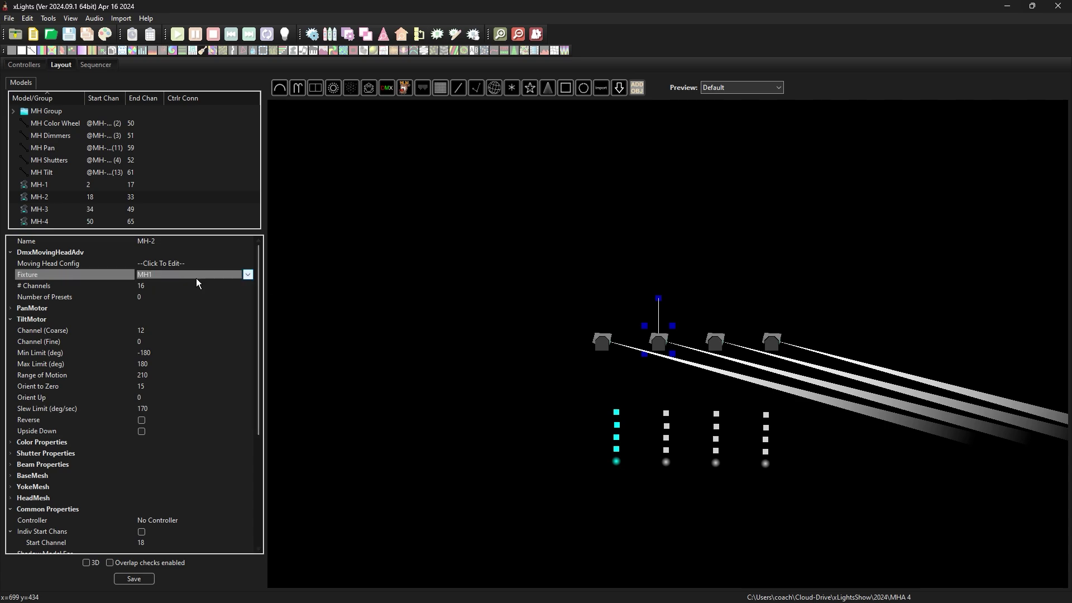
{"action": "left_click", "coordinate": [248, 275]}
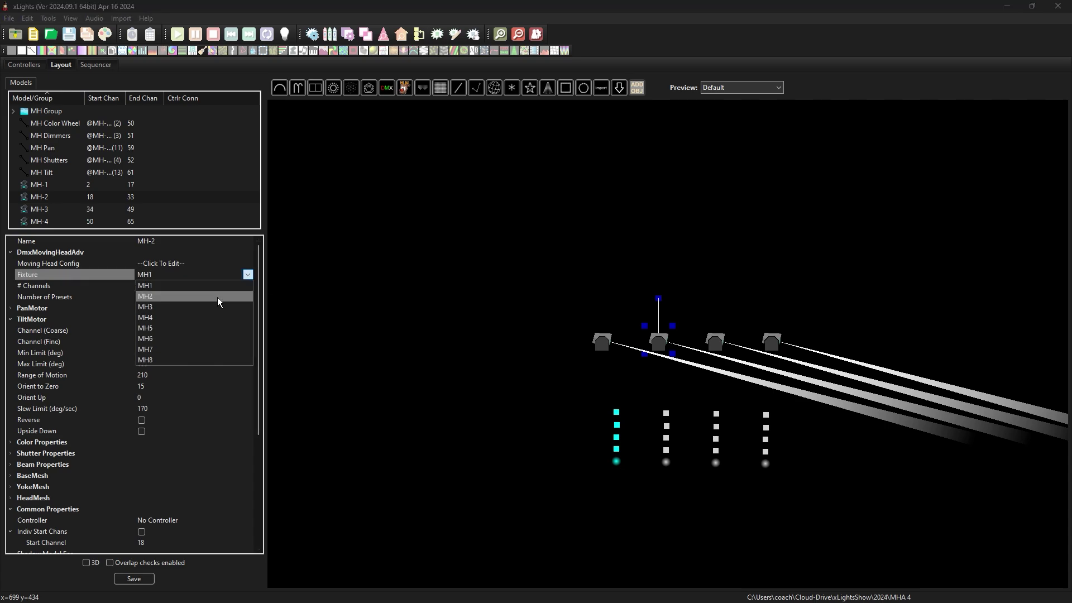
{"action": "left_click", "coordinate": [216, 297]}
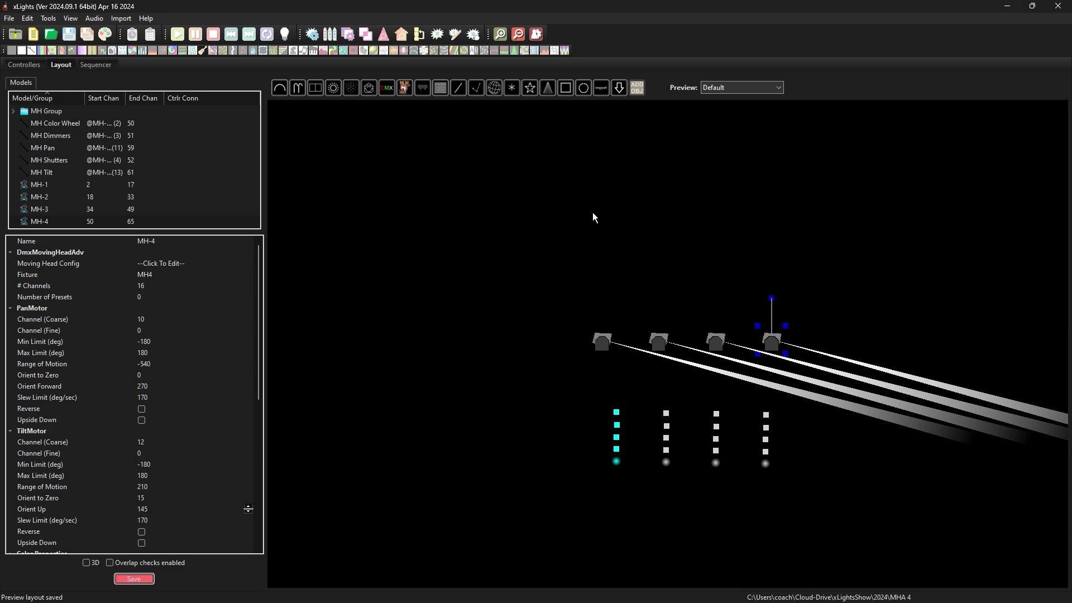
Deselect MH-4 by selecting empty space in the layout preview.
{"action": "left_click", "coordinate": [629, 234]}
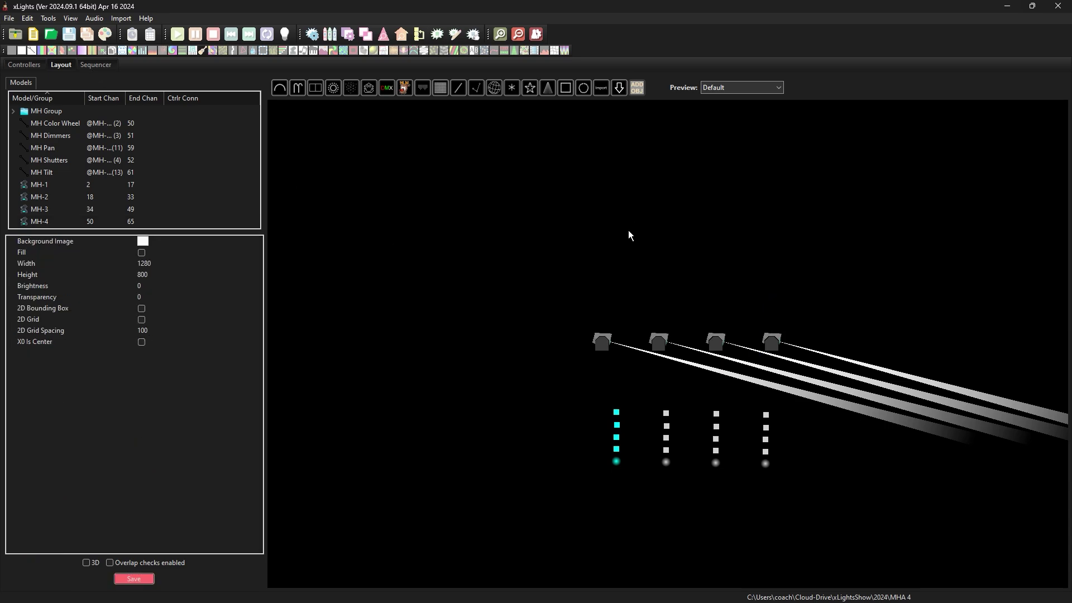
Return to the Sequencer and play the sequence to preview all four heads.
{"action": "left_click", "coordinate": [96, 65]}
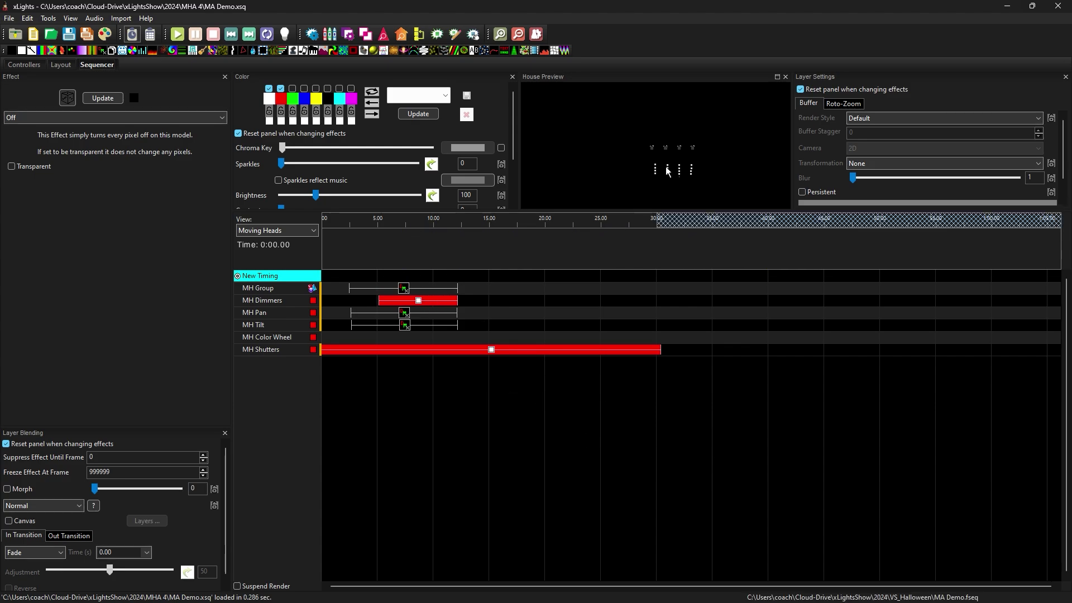
{"action": "key", "text": "space"}
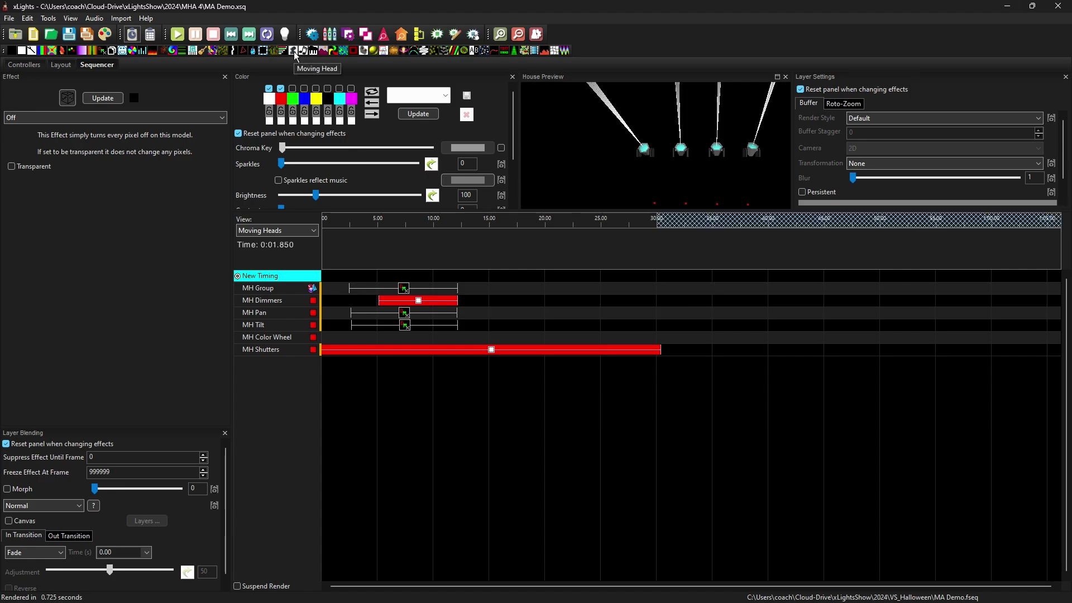
Drag a Moving Head effect onto the MH Group row starting at about 18.35 seconds.
{"action": "left_click_drag", "start_coordinate": [294, 52], "coordinate": [603, 289]}
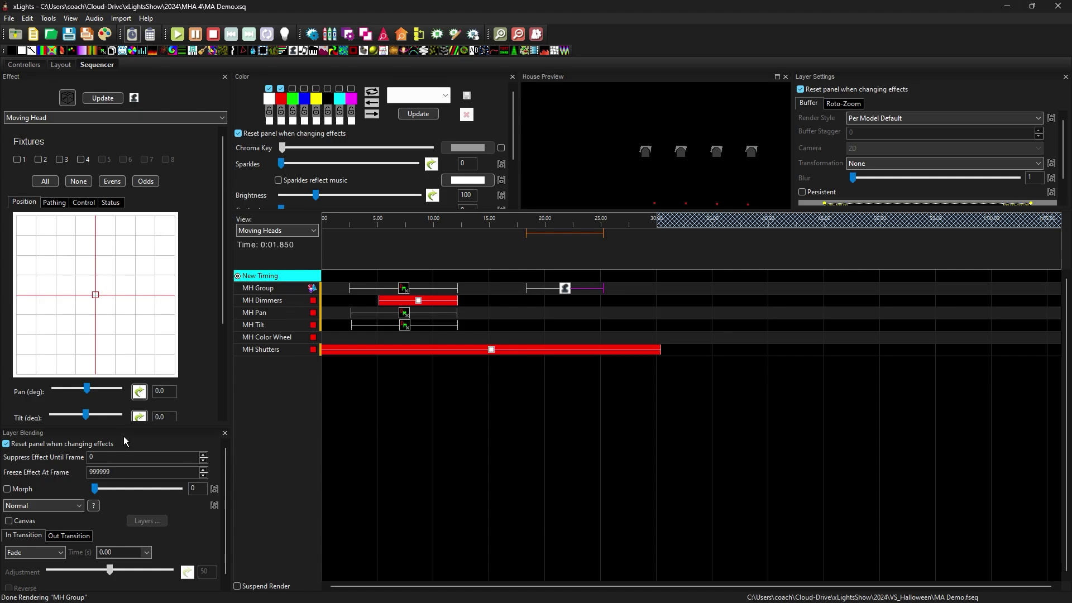
Float the Layer Blending panel out of the way and close it.
{"action": "left_click_drag", "start_coordinate": [123, 437], "coordinate": [916, 402]}
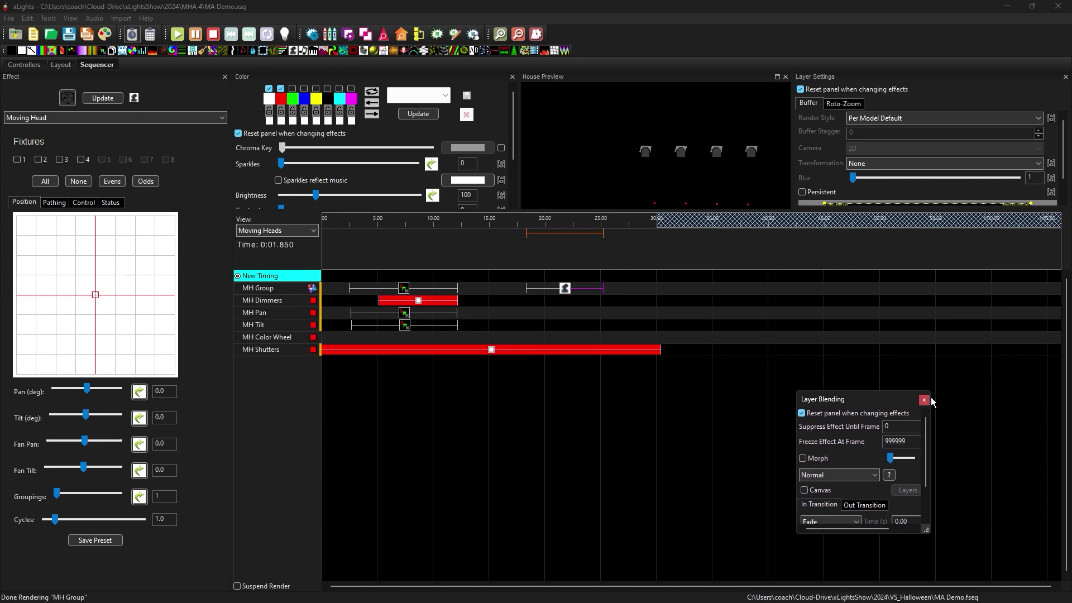
{"action": "left_click", "coordinate": [924, 400]}
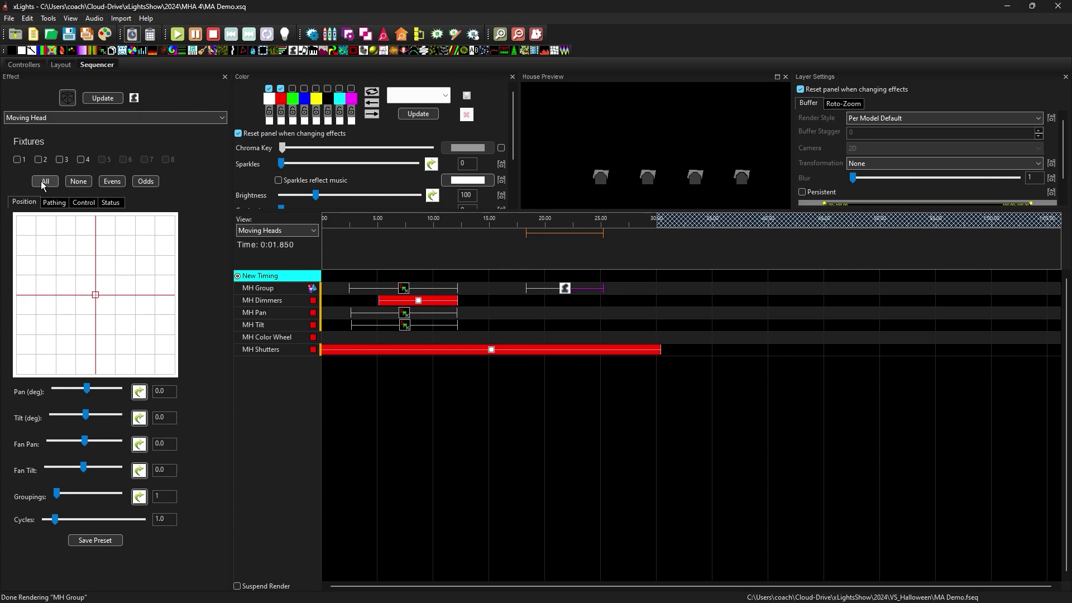
Try the fixture checkbox and the All, None, Evens and Odds buttons, finishing with fixtures 1–4 selected.
{"action": "left_click", "coordinate": [18, 160]}
{"action": "left_click", "coordinate": [45, 181]}
{"action": "left_click", "coordinate": [78, 182]}
{"action": "left_click", "coordinate": [115, 182]}
{"action": "left_click", "coordinate": [143, 182]}
{"action": "left_click", "coordinate": [49, 184]}
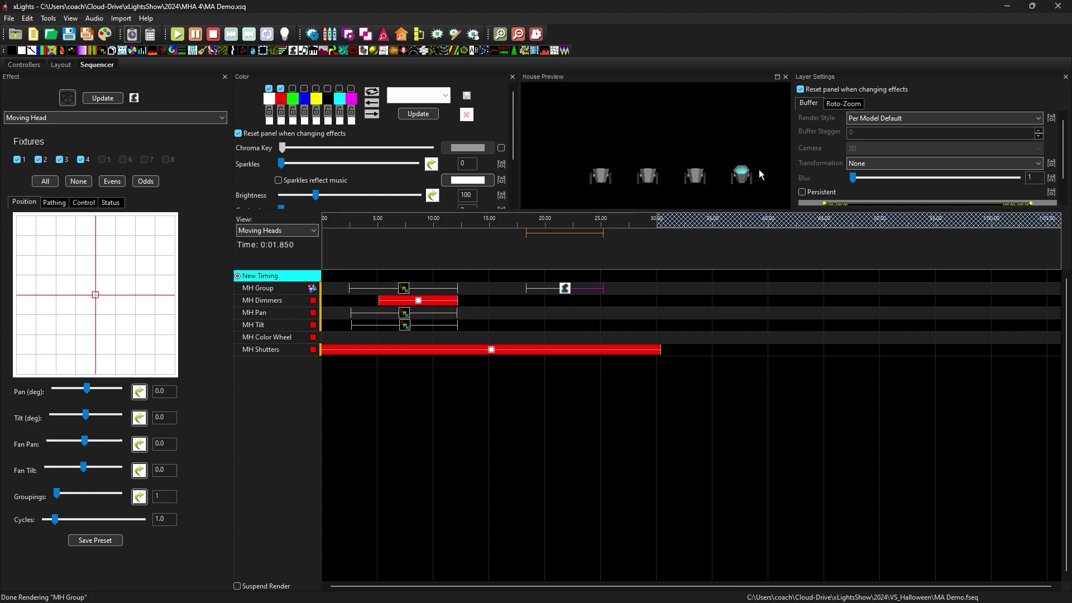
In Layout, set MH-4's TiltMotor Orient Up to 105, save the layout, and return to the Sequencer.
{"action": "left_click", "coordinate": [62, 67]}
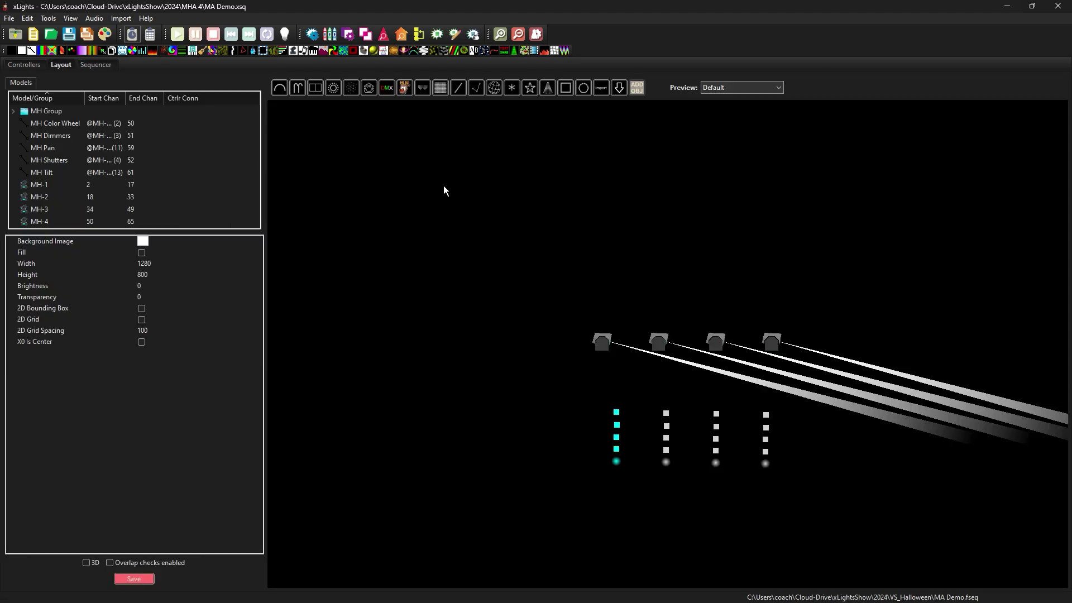
{"action": "left_click", "coordinate": [772, 343]}
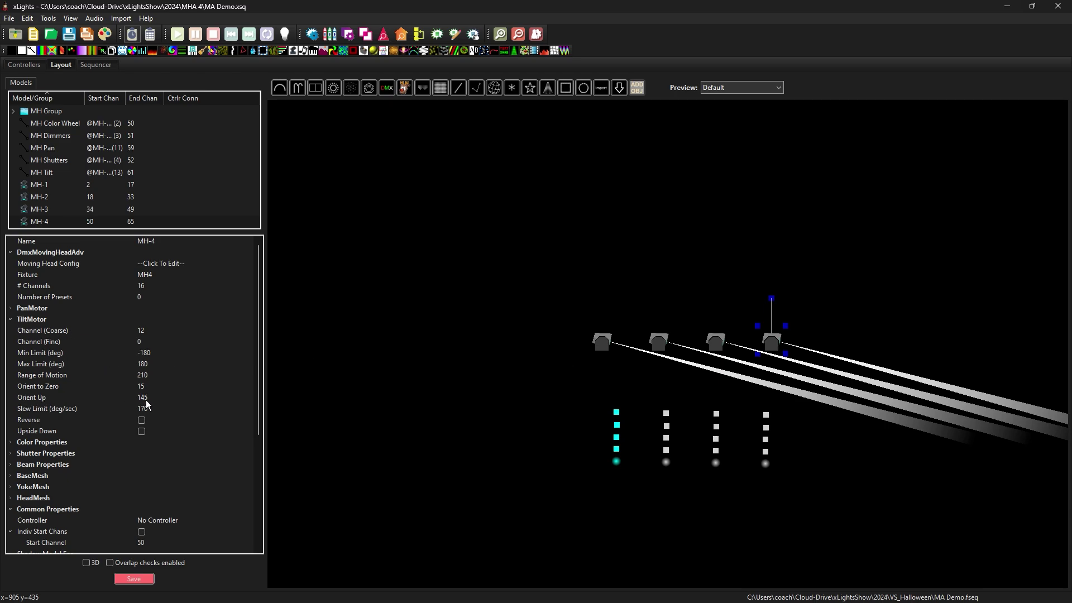
{"action": "left_click", "coordinate": [163, 399]}
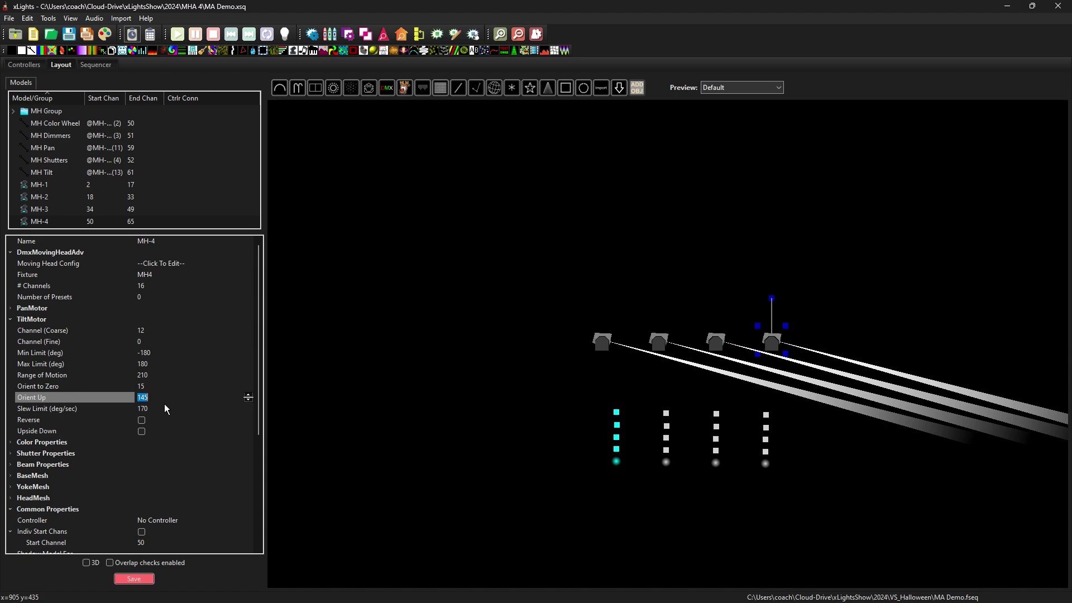
{"action": "type", "text": "105"}
{"action": "key", "text": "Return"}
{"action": "left_click", "coordinate": [134, 578]}
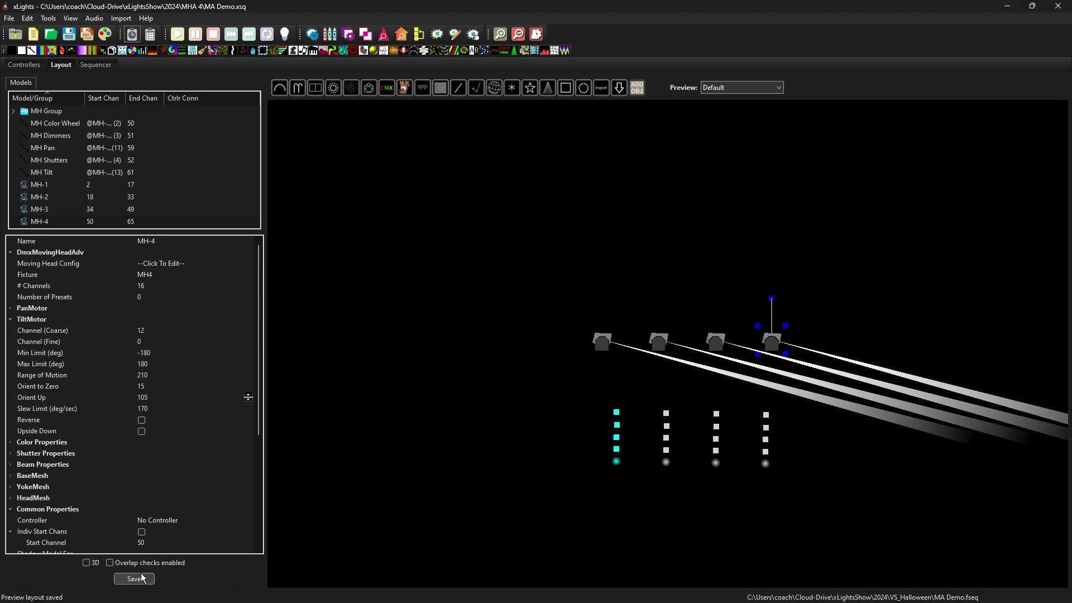
{"action": "left_click", "coordinate": [96, 66]}
Move and trim the MH Dimmers effect to span about 18.35 to 25.5 s under the Moving Head effect.
{"action": "left_click", "coordinate": [567, 290]}
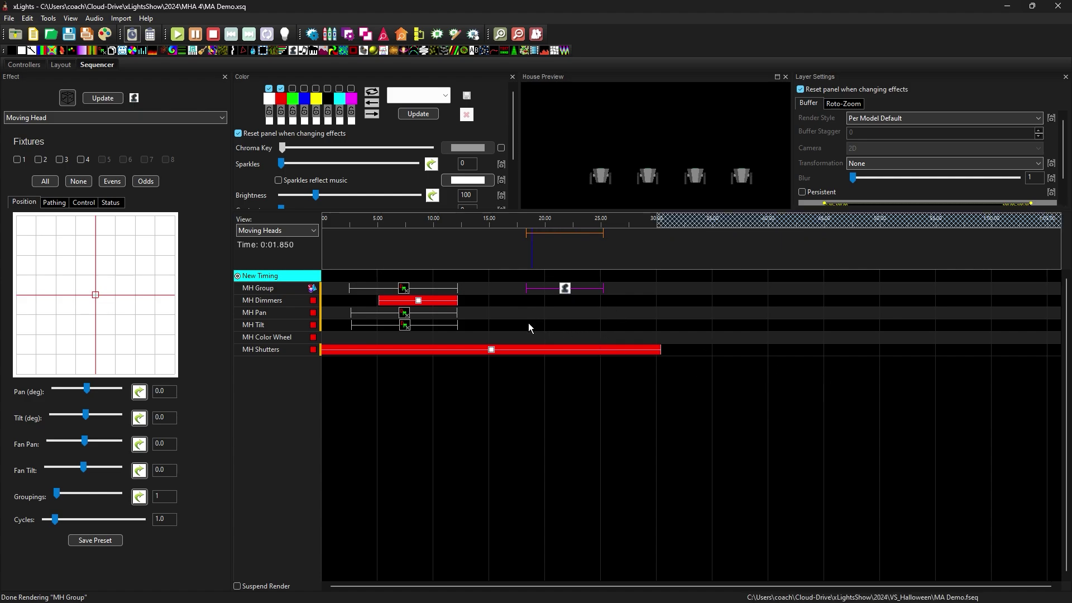
{"action": "left_click_drag", "start_coordinate": [423, 301], "coordinate": [642, 304]}
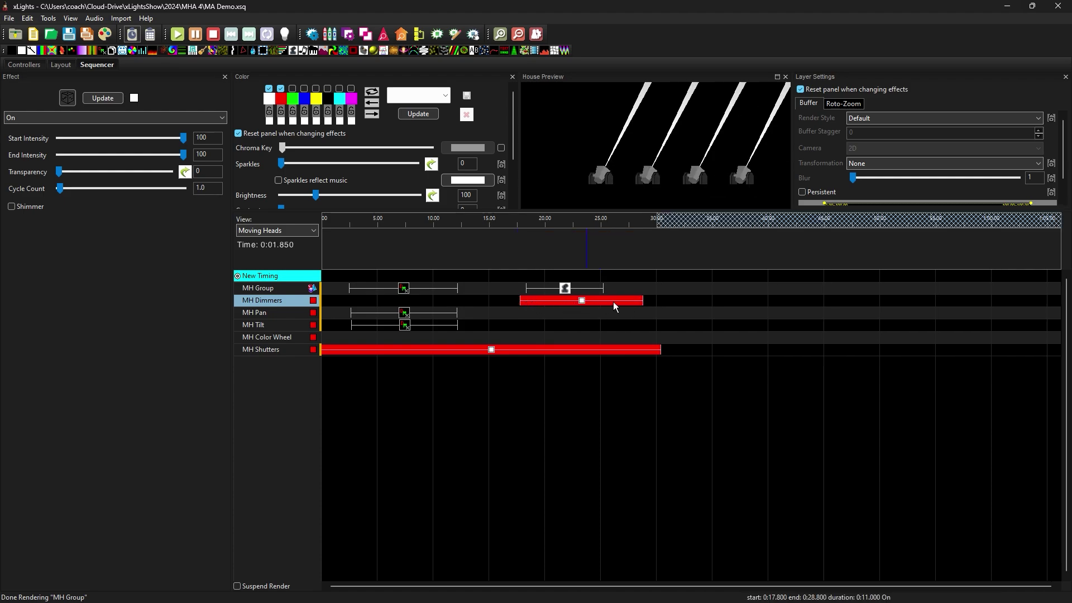
{"action": "left_click_drag", "start_coordinate": [645, 305], "coordinate": [606, 304]}
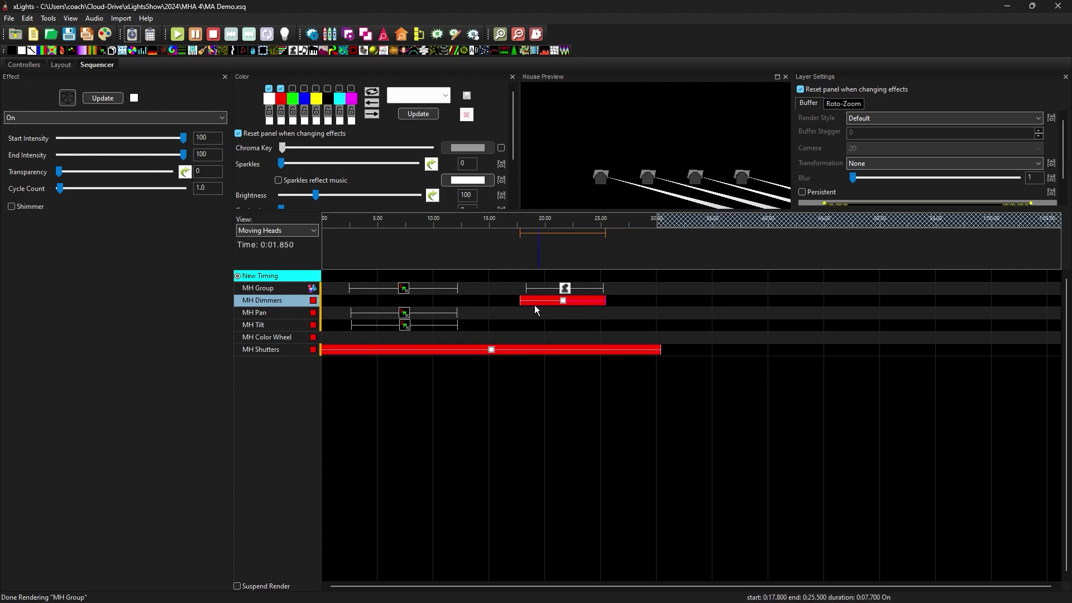
{"action": "left_click_drag", "start_coordinate": [532, 302], "coordinate": [538, 302]}
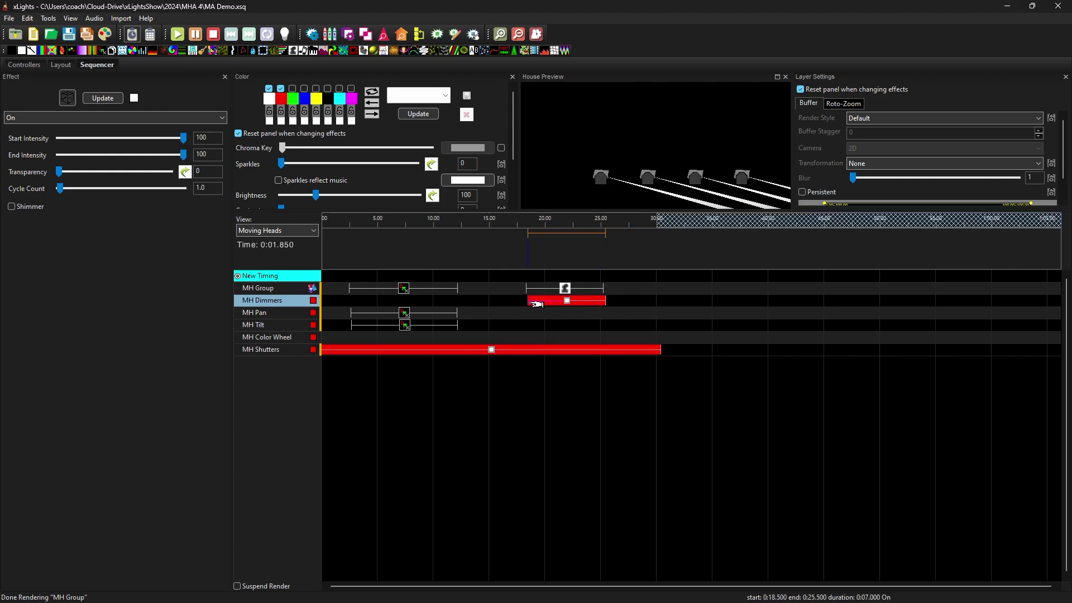
{"action": "left_click", "coordinate": [565, 289]}
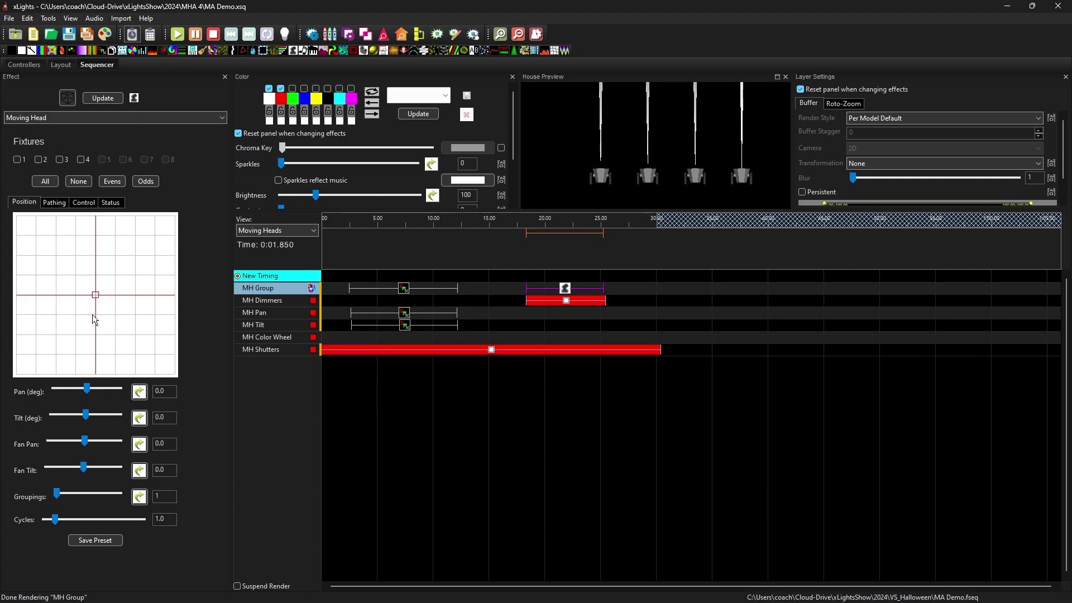
{"action": "left_click", "coordinate": [96, 298]}
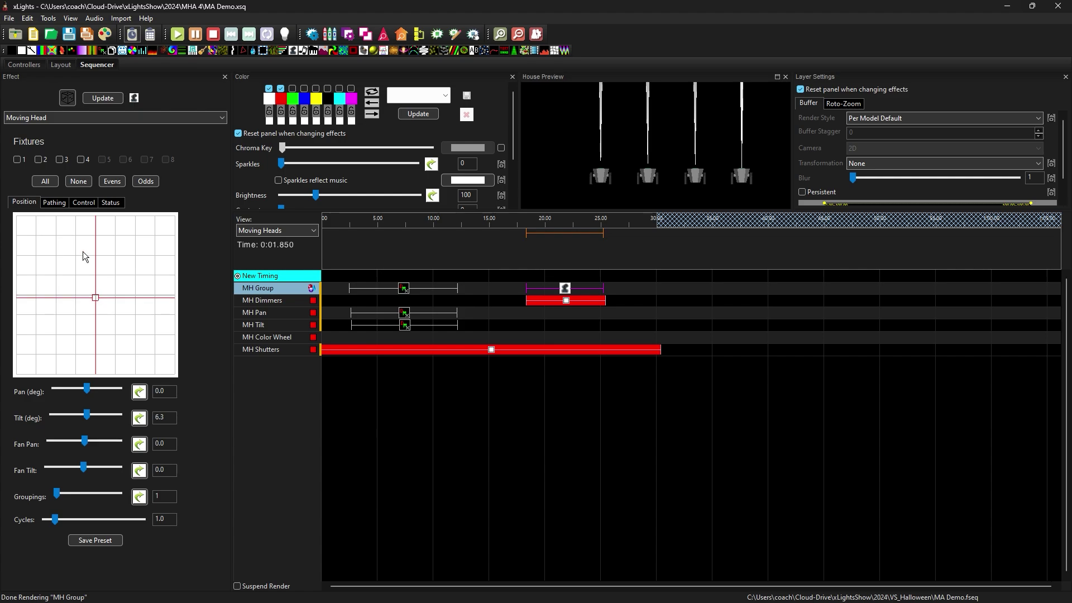
{"action": "left_click", "coordinate": [44, 182]}
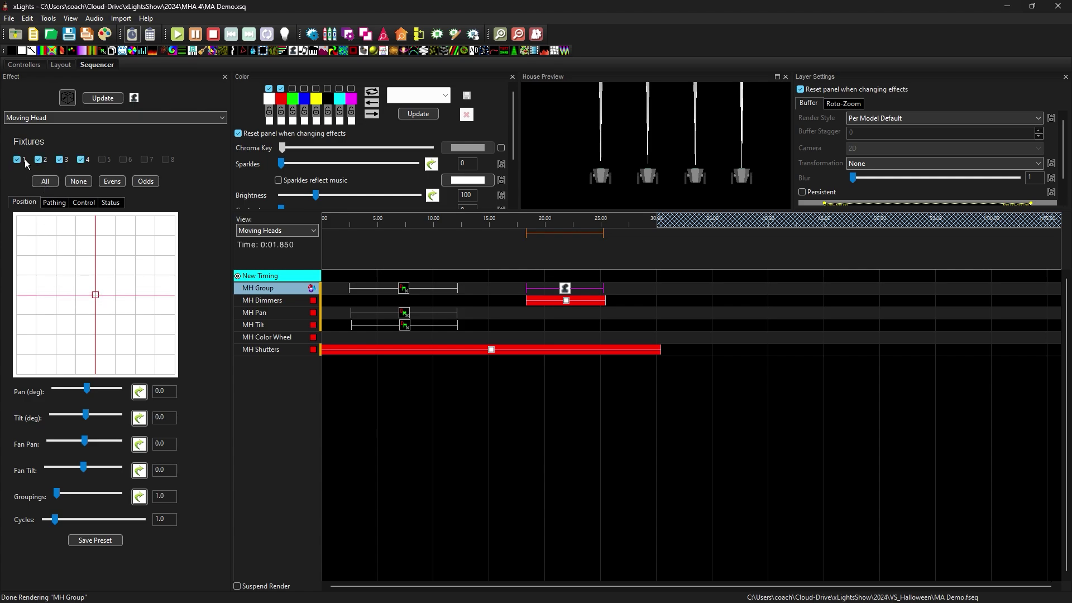
{"action": "left_click_drag", "start_coordinate": [96, 300], "coordinate": [97, 320]}
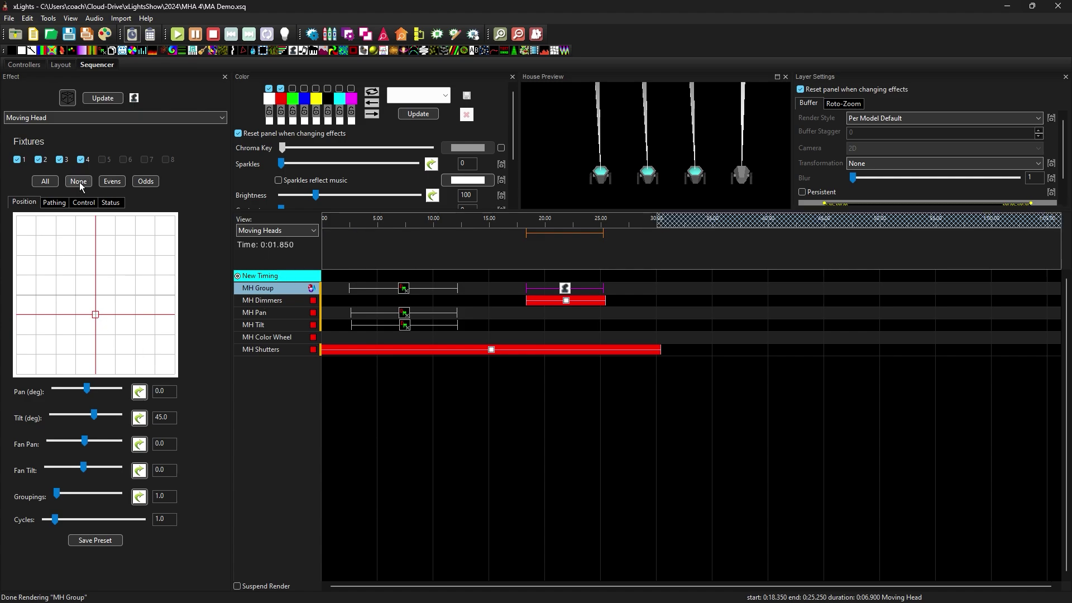
In Layout, set MH-4's PanMotor Range of Motion to 540 with Reverse ticked, then save the layout.
{"action": "left_click", "coordinate": [61, 65]}
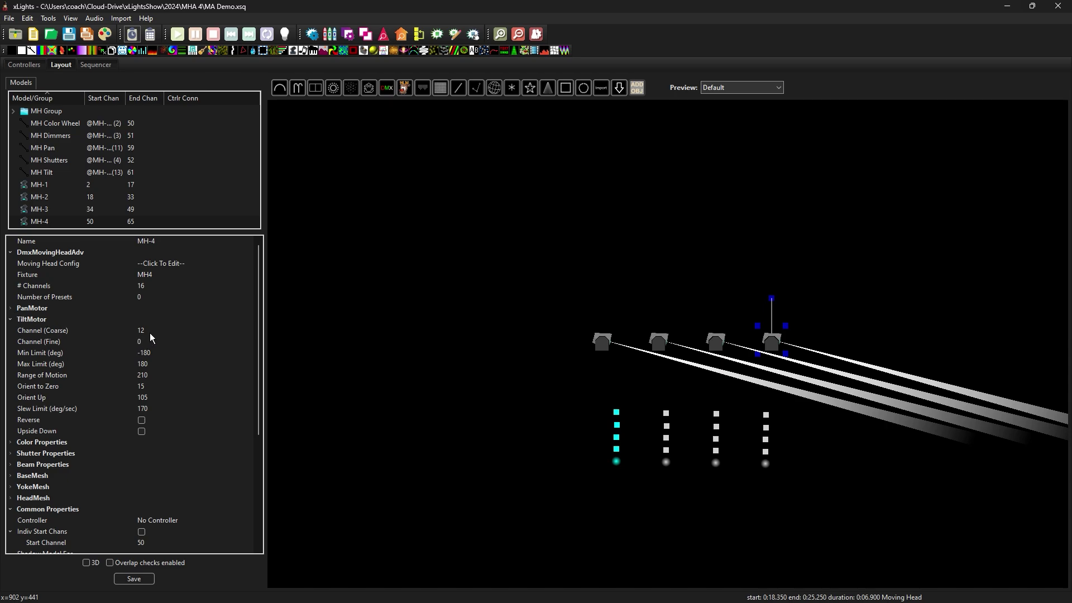
{"action": "left_click", "coordinate": [10, 309]}
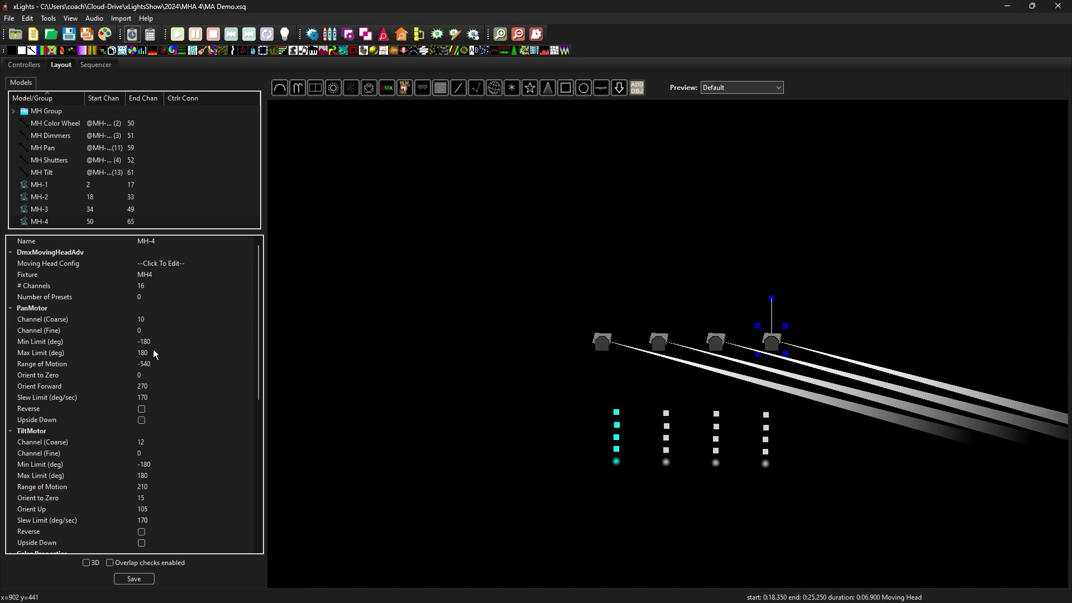
{"action": "left_click", "coordinate": [149, 367]}
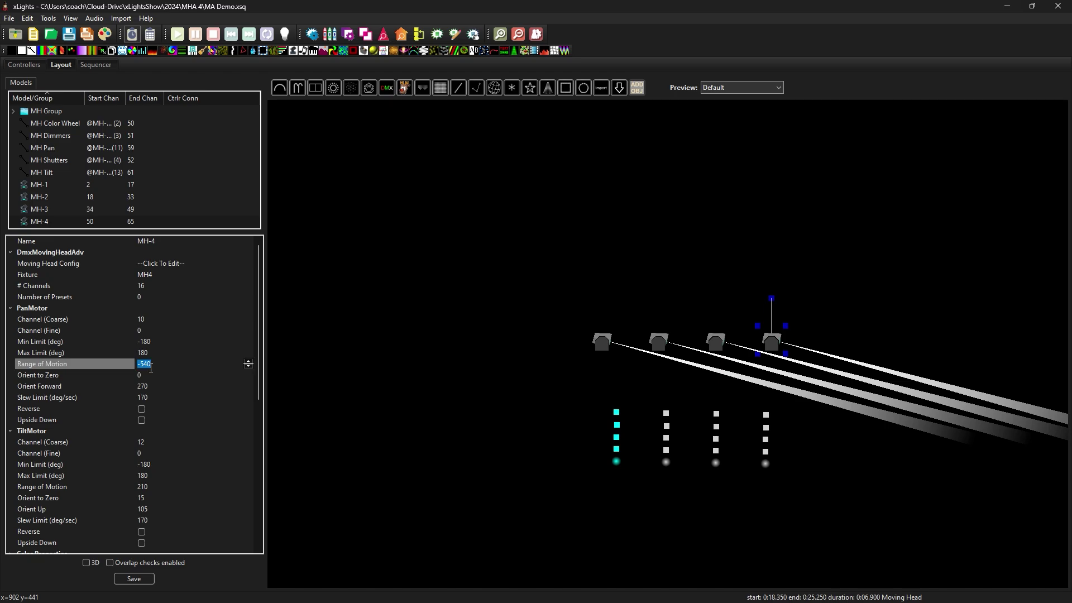
{"action": "type", "text": "5"}
{"action": "left_click", "coordinate": [143, 385]}
{"action": "left_click", "coordinate": [142, 410]}
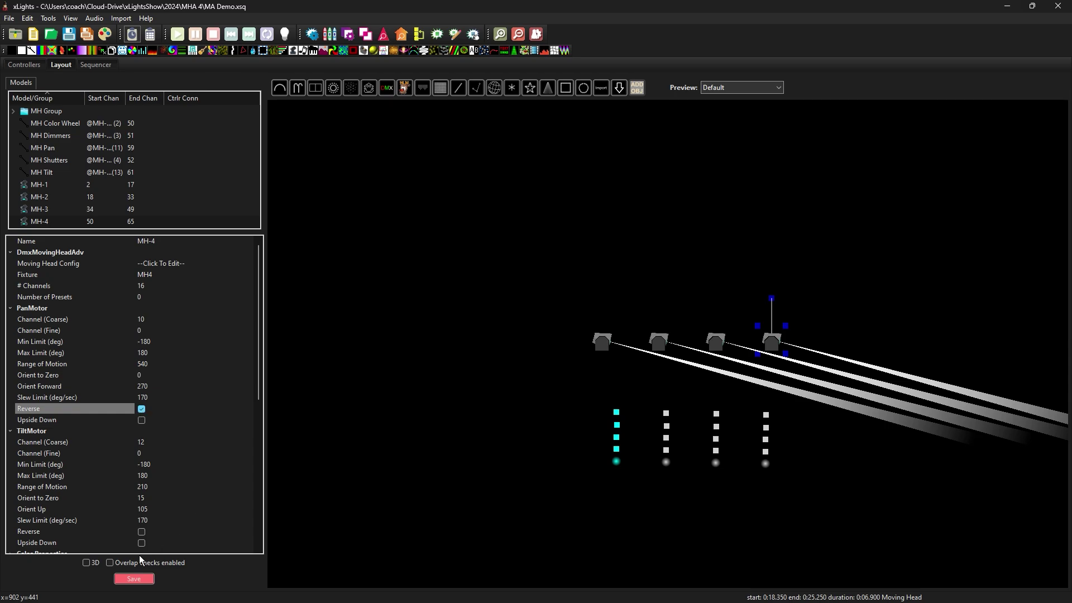
{"action": "left_click", "coordinate": [140, 579]}
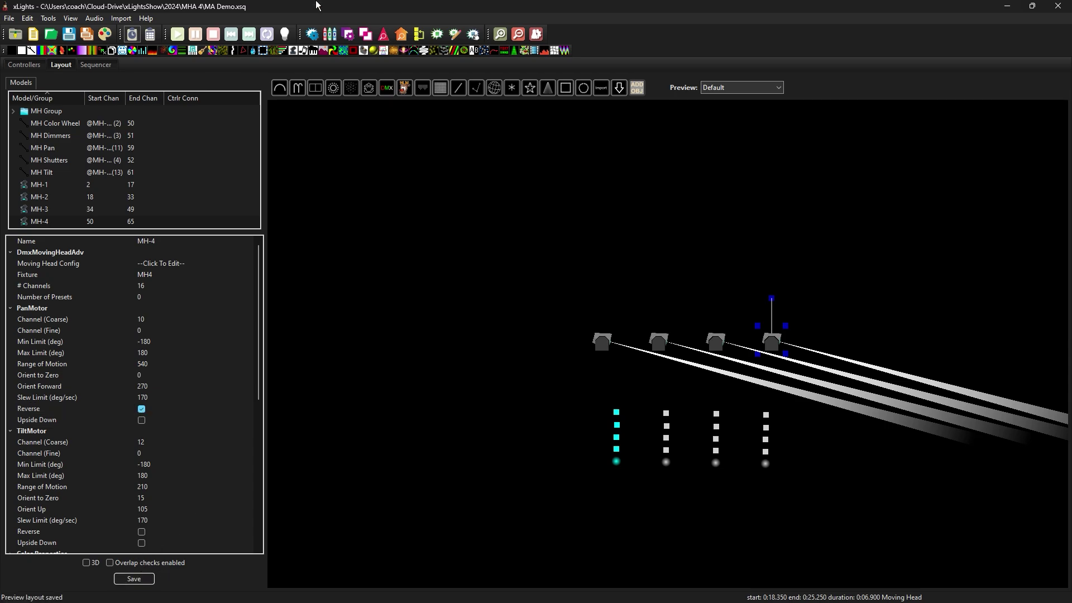
{"action": "left_click", "coordinate": [98, 65]}
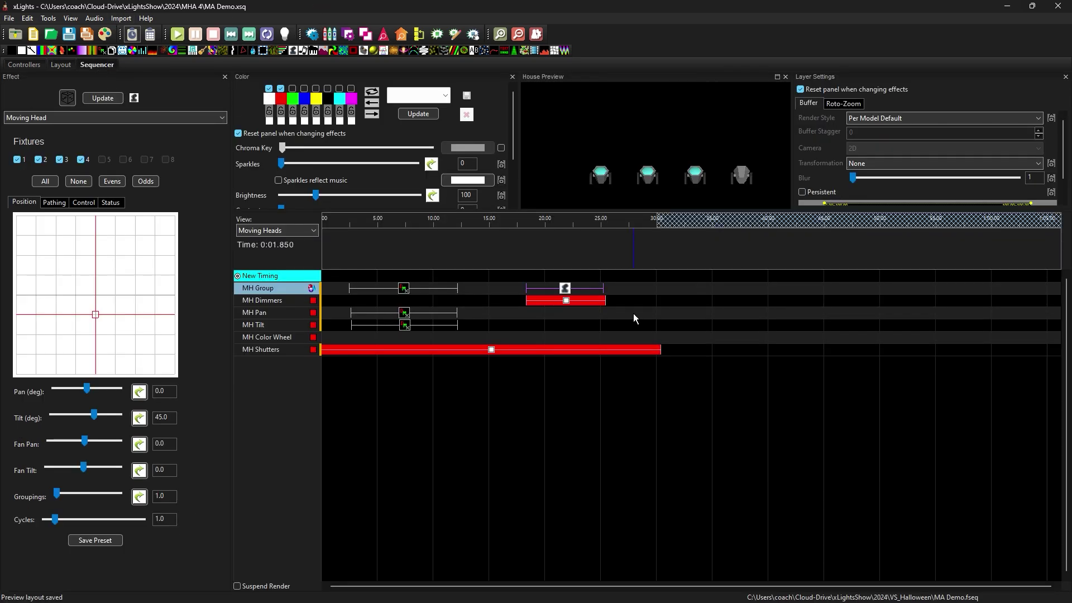
Apply the MH Group effect to All fixtures and drag the position marker to tilt them about 76°.
{"action": "left_click", "coordinate": [565, 288]}
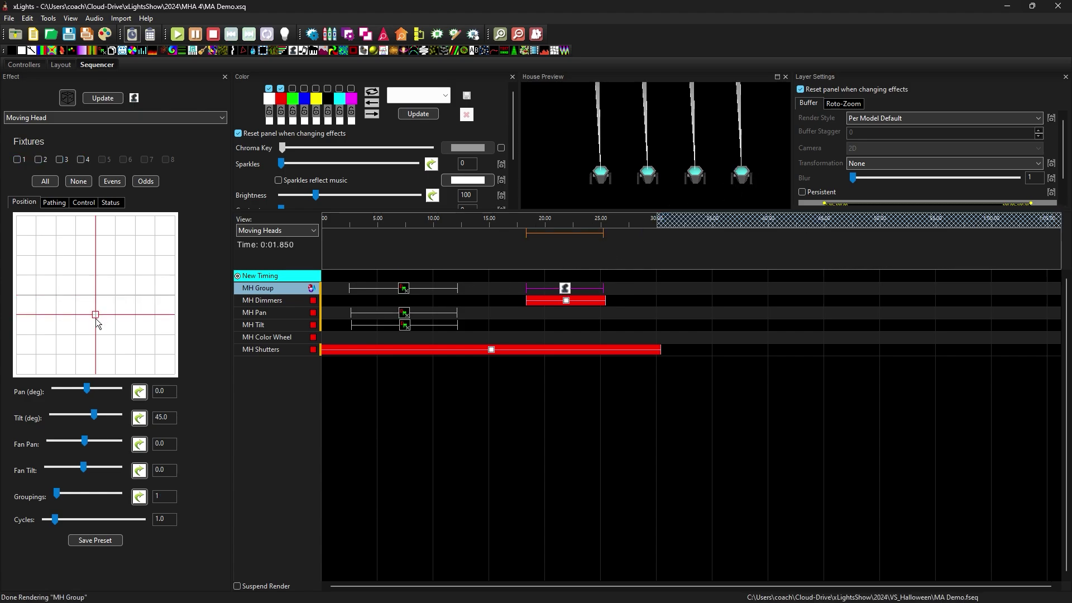
{"action": "left_click_drag", "start_coordinate": [95, 315], "coordinate": [95, 323]}
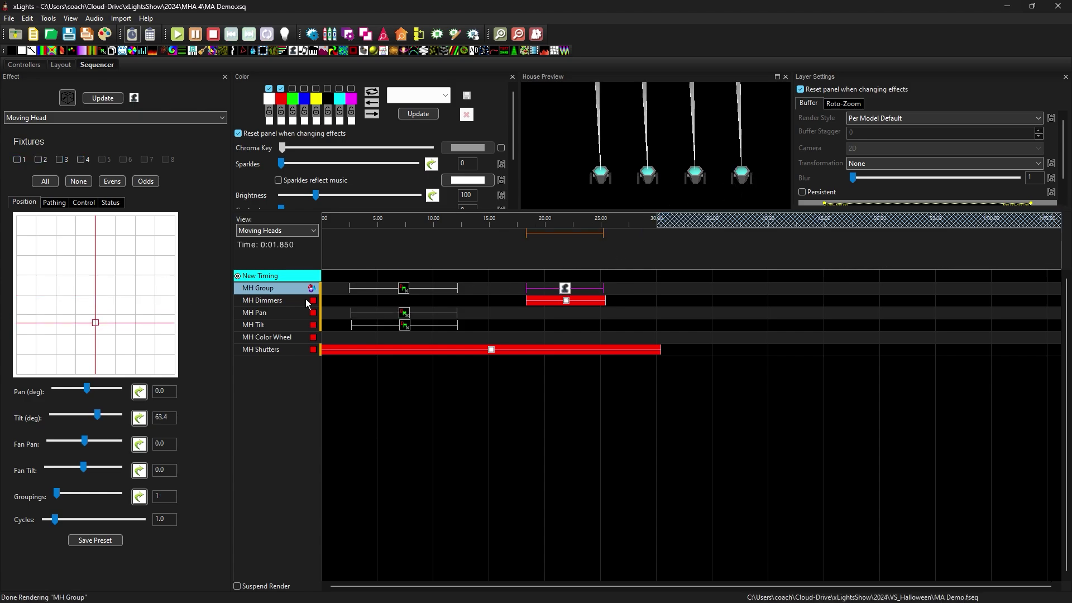
{"action": "left_click", "coordinate": [45, 182]}
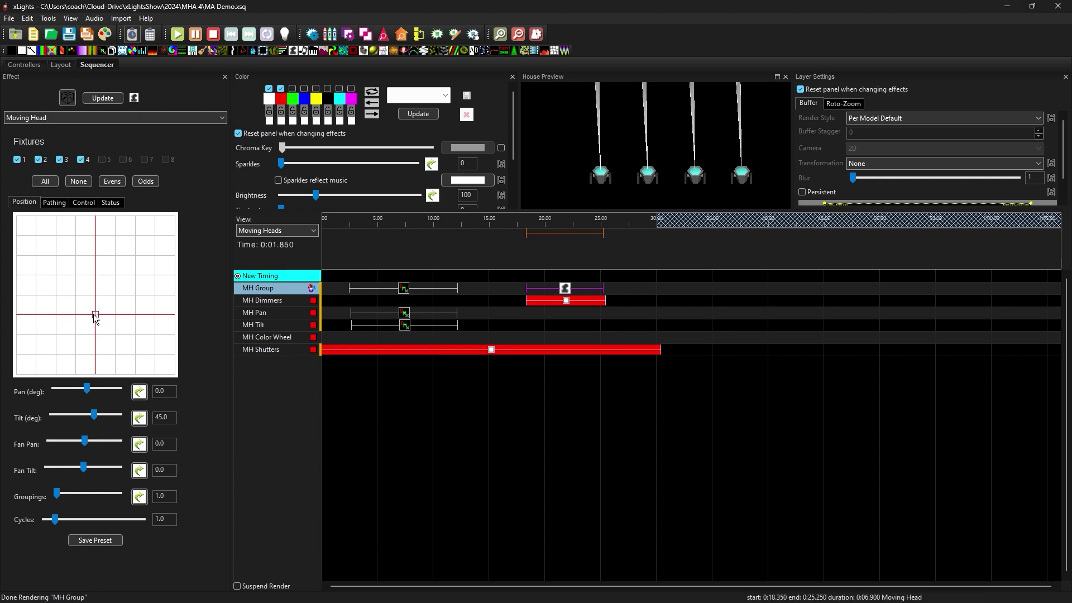
{"action": "left_click_drag", "start_coordinate": [96, 316], "coordinate": [99, 328]}
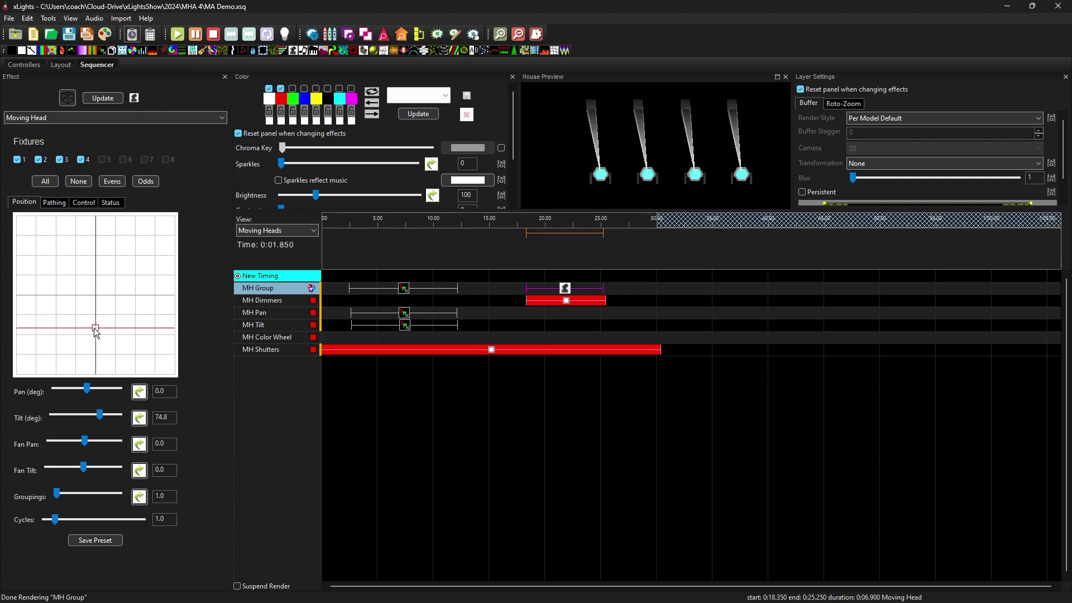
{"action": "mouse_move", "coordinate": [98, 328]}
{"action": "left_mouse_down"}
{"action": "mouse_move", "coordinate": [81, 329]}
{"action": "mouse_move", "coordinate": [106, 331]}
{"action": "mouse_move", "coordinate": [96, 330]}
{"action": "mouse_move", "coordinate": [95, 294]}
{"action": "left_mouse_up"}
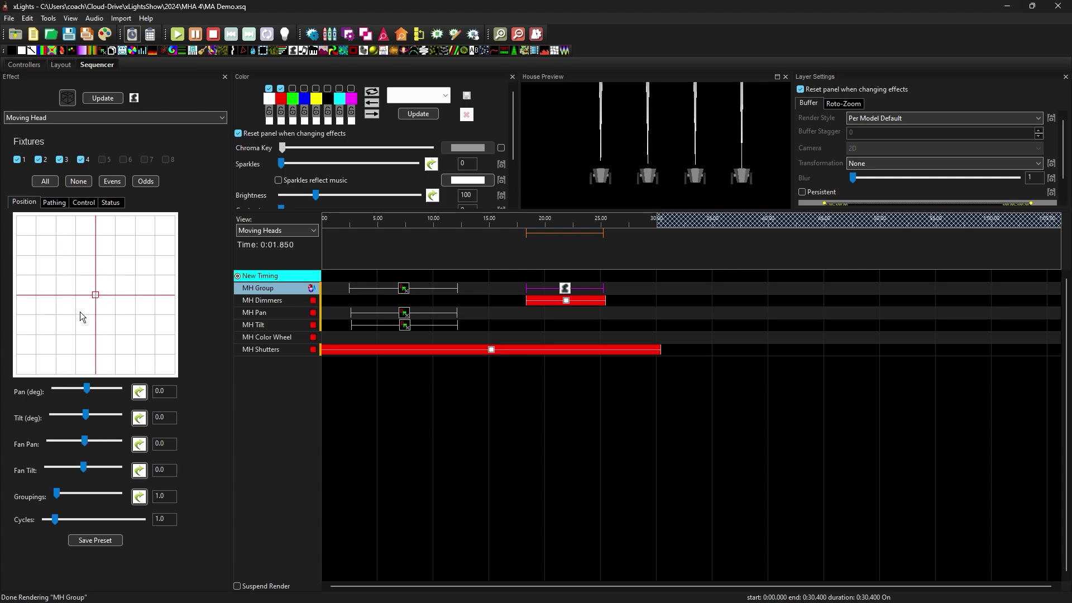
Tilt the heads to 76.1° and spread the beams apart with a Fan Pan of 18.7.
{"action": "left_click_drag", "start_coordinate": [99, 297], "coordinate": [96, 328]}
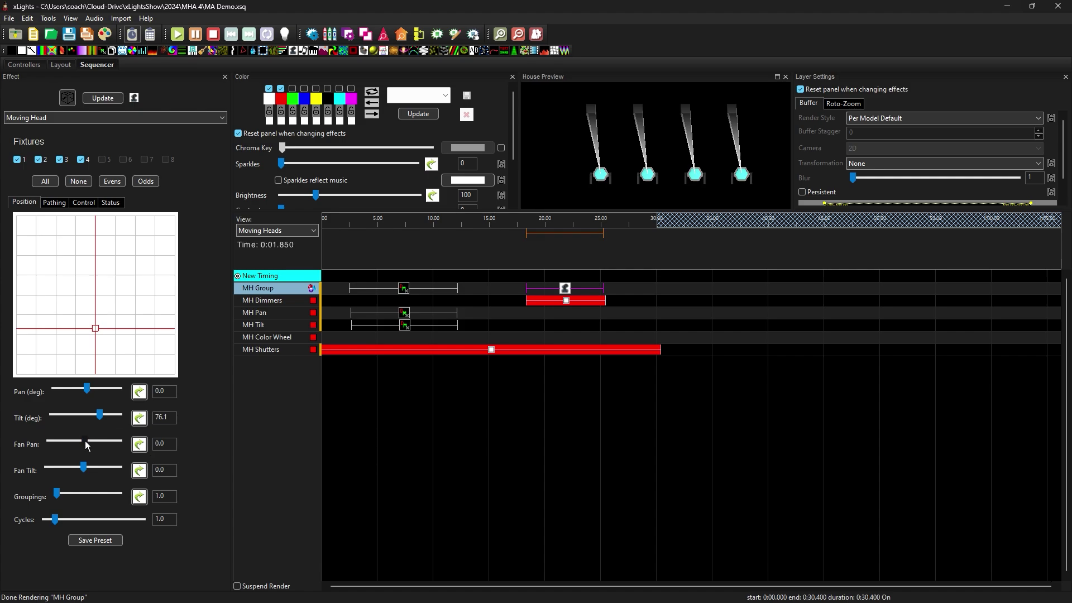
{"action": "left_click_drag", "start_coordinate": [87, 444], "coordinate": [88, 445]}
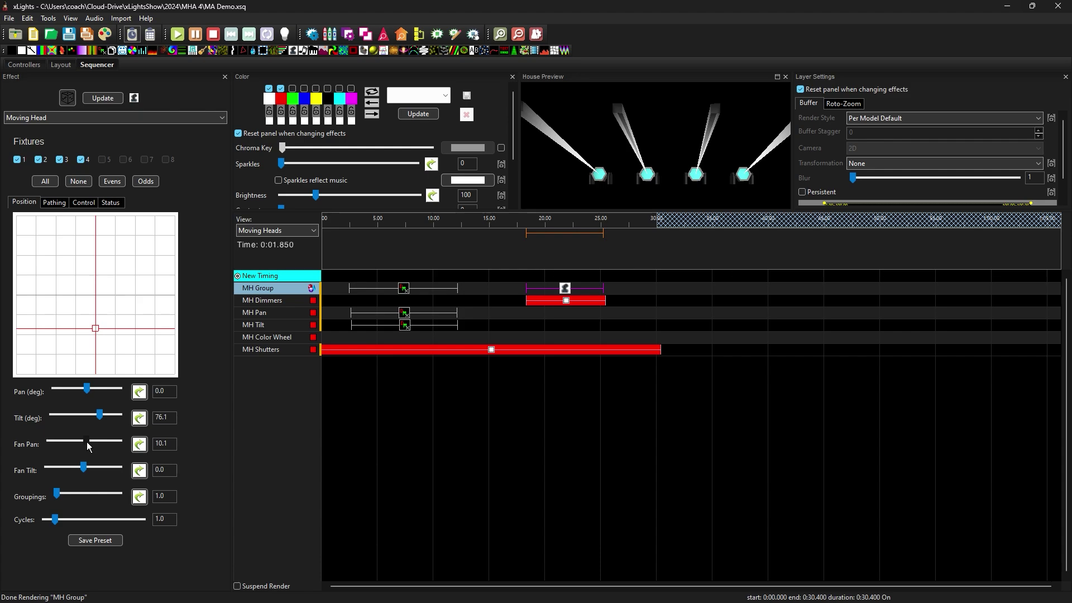
{"action": "left_click_drag", "start_coordinate": [88, 445], "coordinate": [89, 445]}
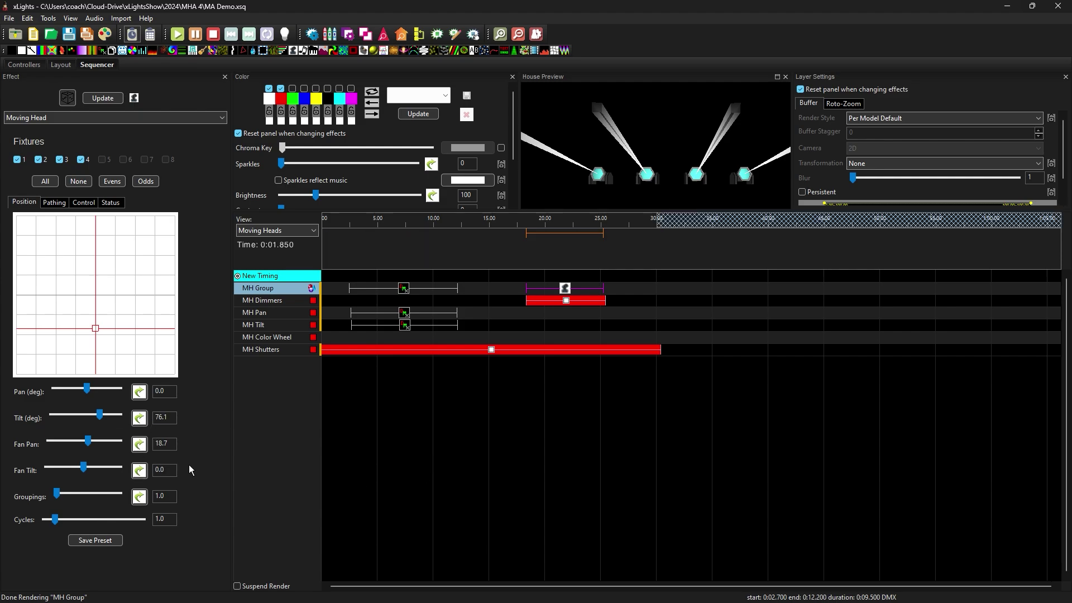
Drive Fan Pan with a Ramp value curve from Start Level 0 to End Level 15.
{"action": "left_click", "coordinate": [140, 446]}
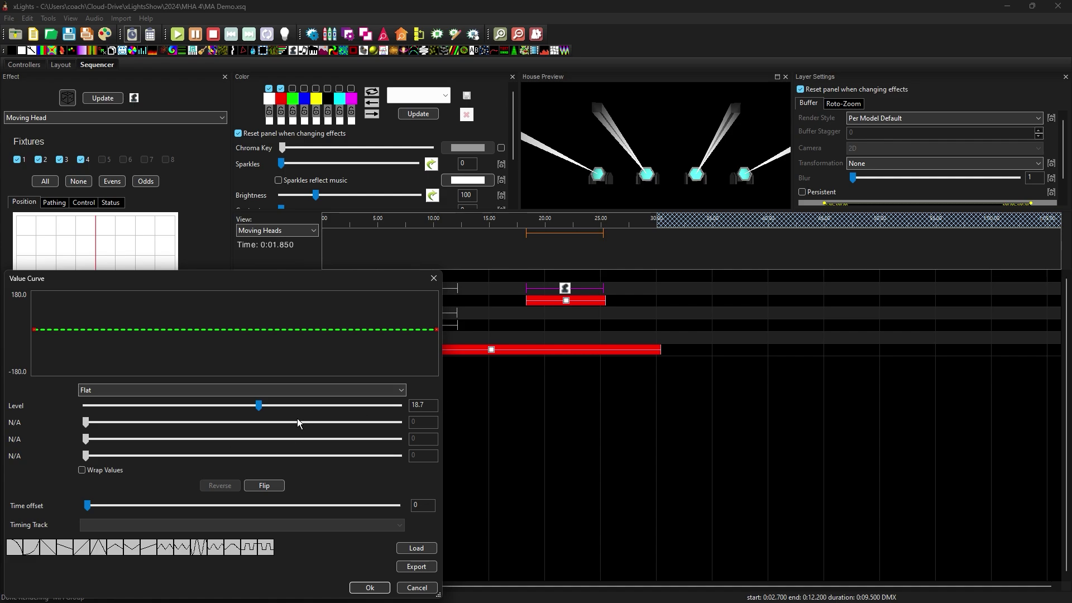
{"action": "left_click", "coordinate": [396, 391]}
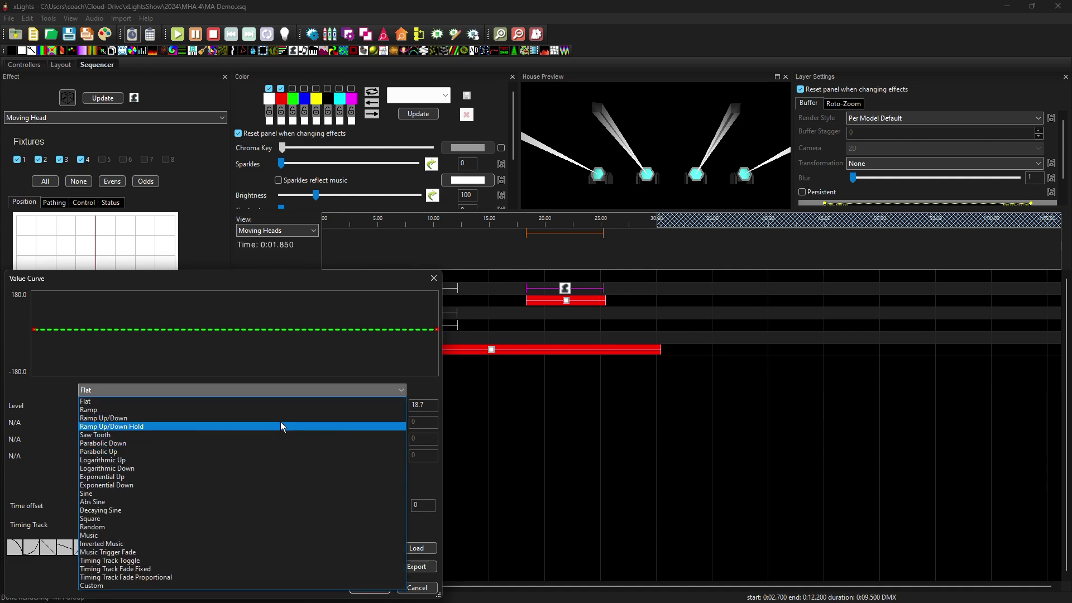
{"action": "left_click", "coordinate": [276, 410]}
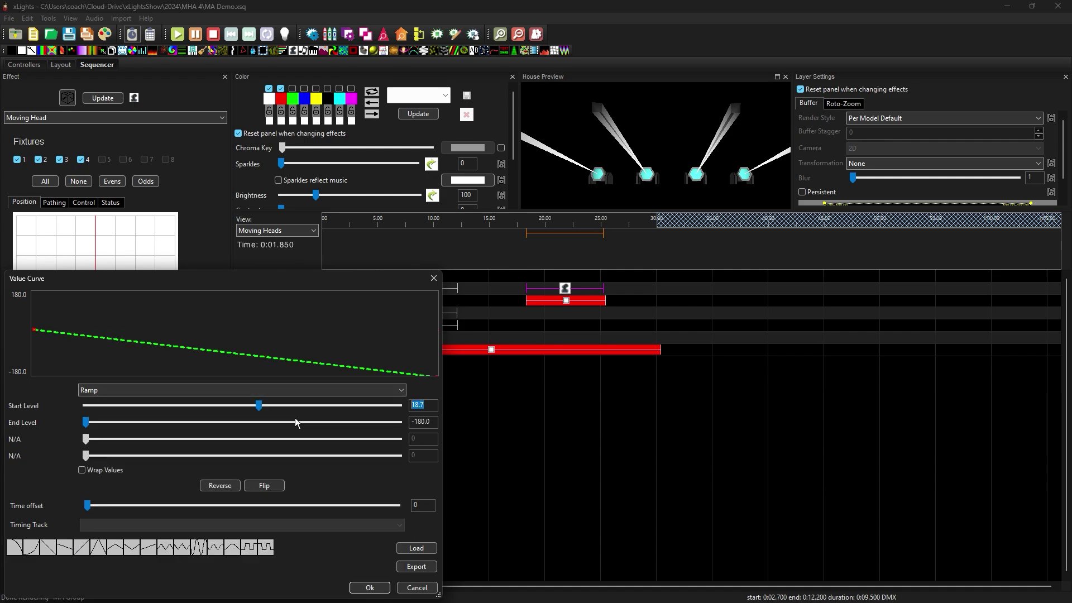
{"action": "type", "text": "0"}
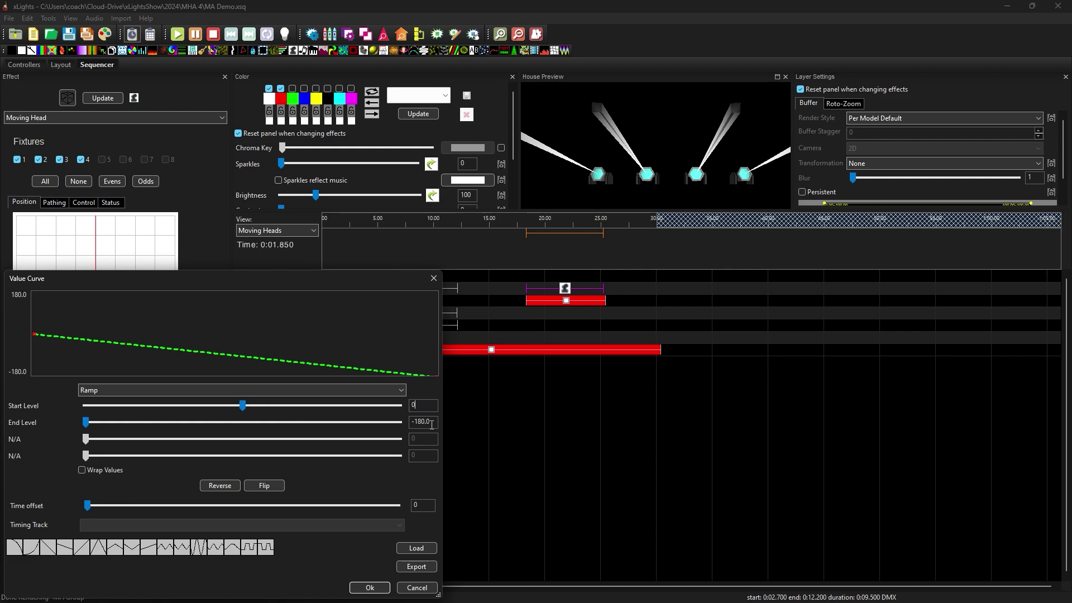
{"action": "double_click", "coordinate": [432, 425]}
{"action": "type", "text": "15"}
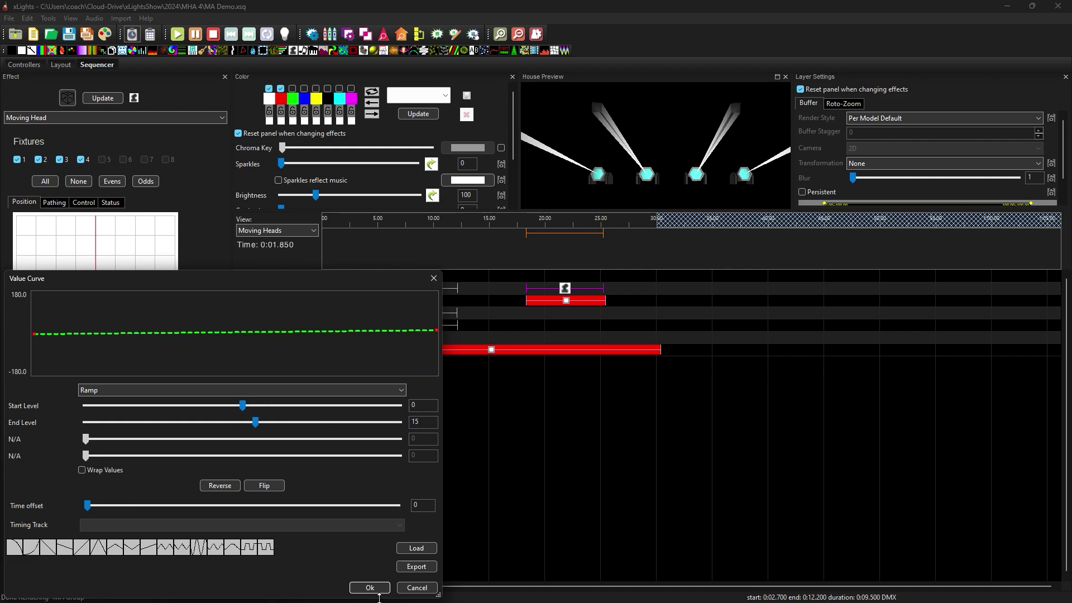
{"action": "left_click", "coordinate": [370, 588]}
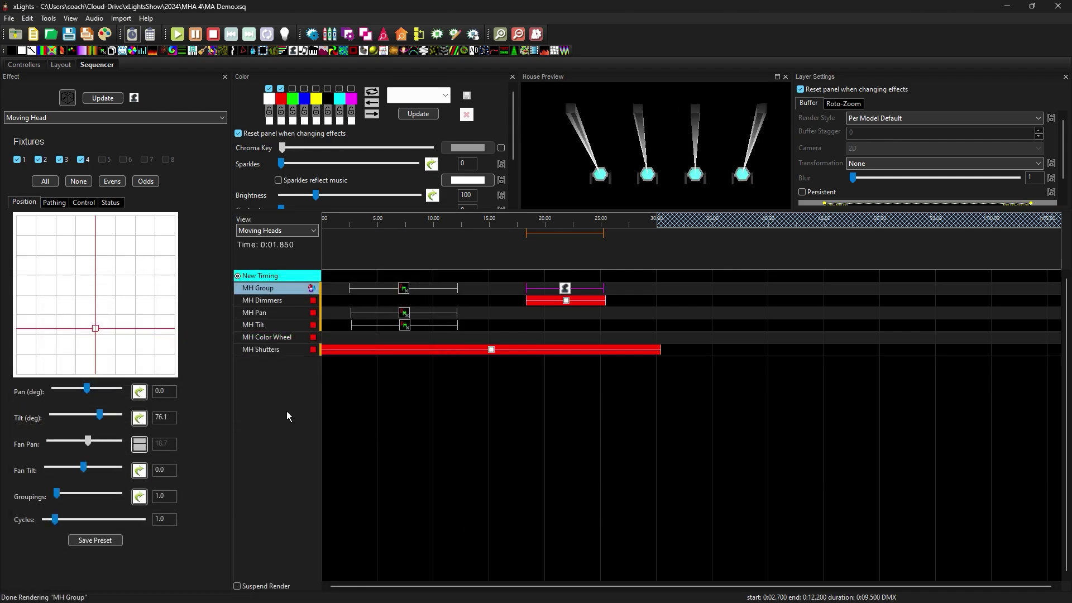
Drag the MH Group effect's edges to span 17.8 to 23.15 s, undoing an unwanted change with Ctrl+Z.
{"action": "mouse_move", "coordinate": [526, 288]}
{"action": "left_mouse_down"}
{"action": "mouse_move", "coordinate": [597, 289]}
{"action": "mouse_move", "coordinate": [576, 291]}
{"action": "left_mouse_up"}
{"action": "left_click", "coordinate": [574, 288]}
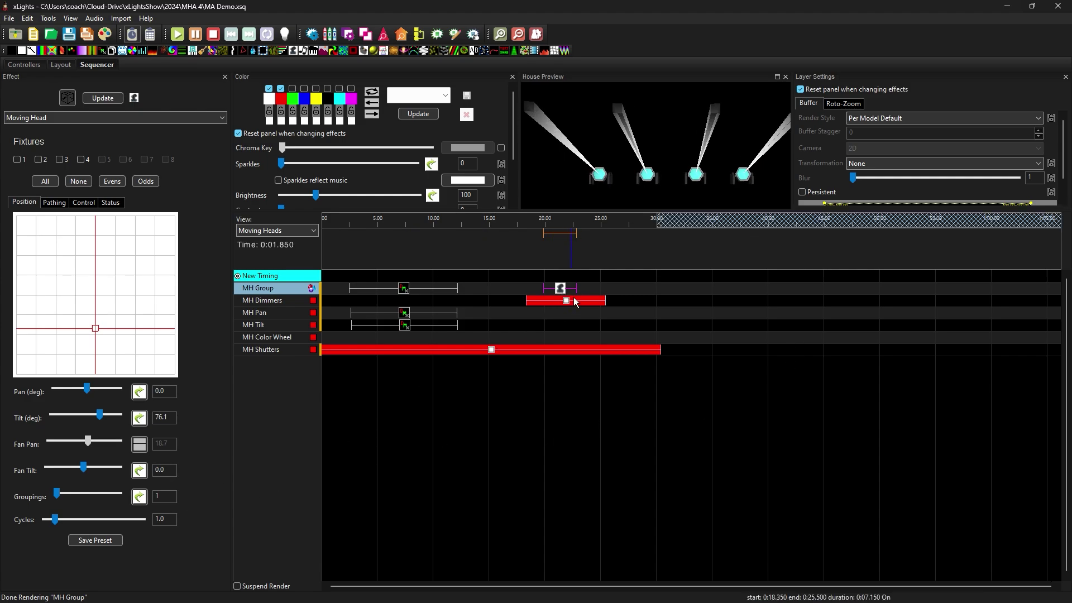
{"action": "left_click_drag", "start_coordinate": [576, 290], "coordinate": [560, 291]}
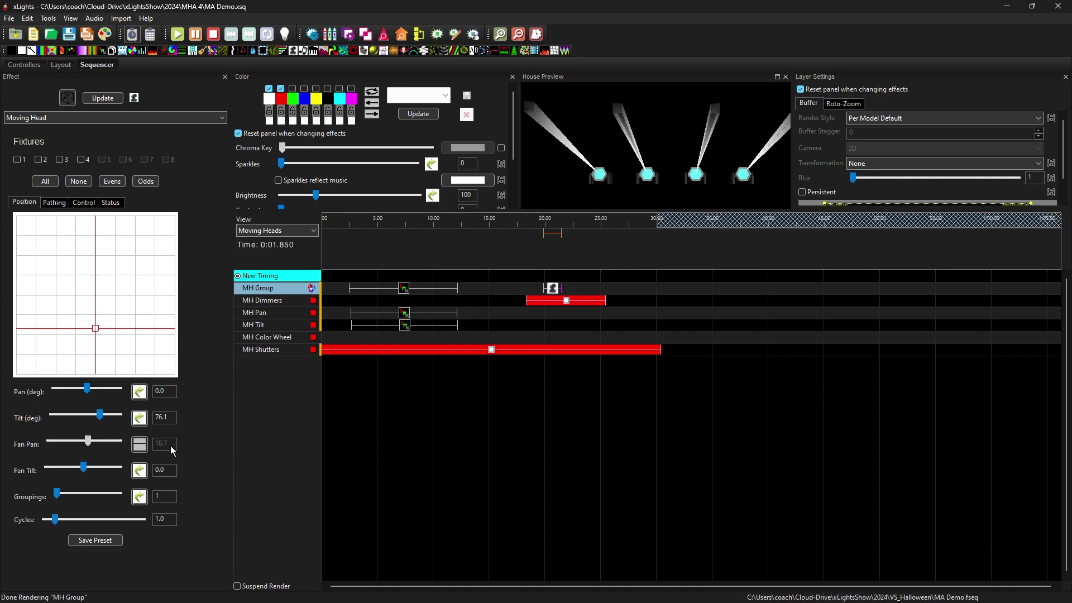
{"action": "key", "text": "ctrl+z"}
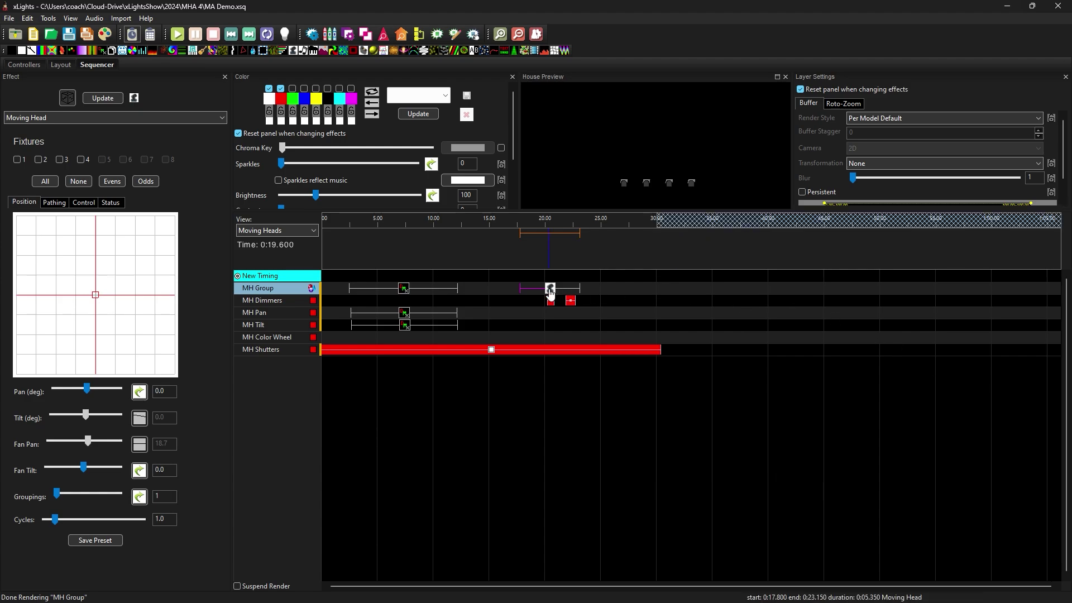
{"action": "left_click", "coordinate": [58, 67]}
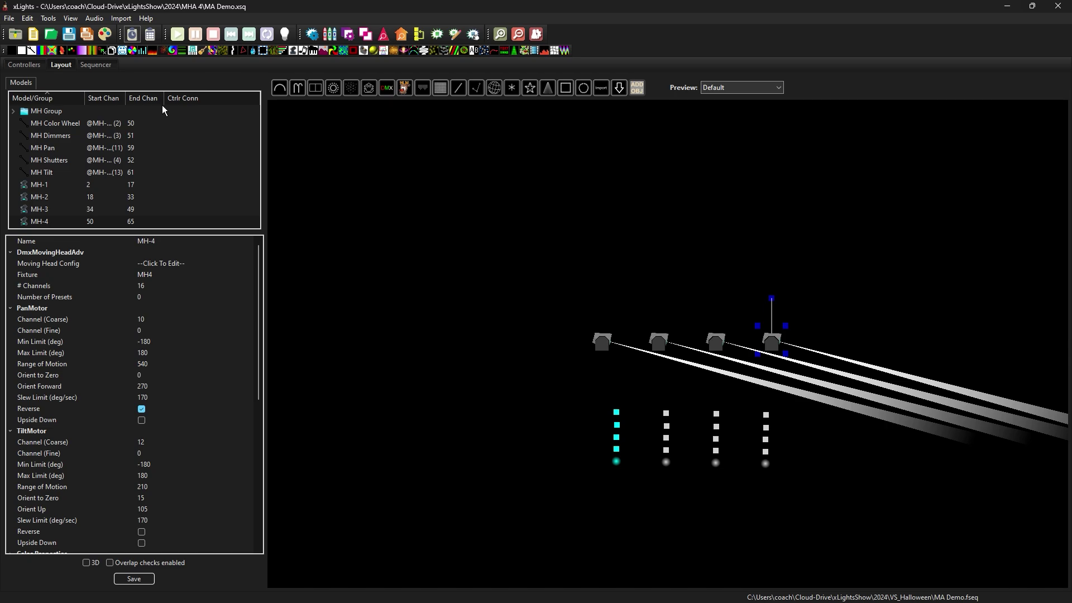
{"action": "left_click", "coordinate": [96, 65]}
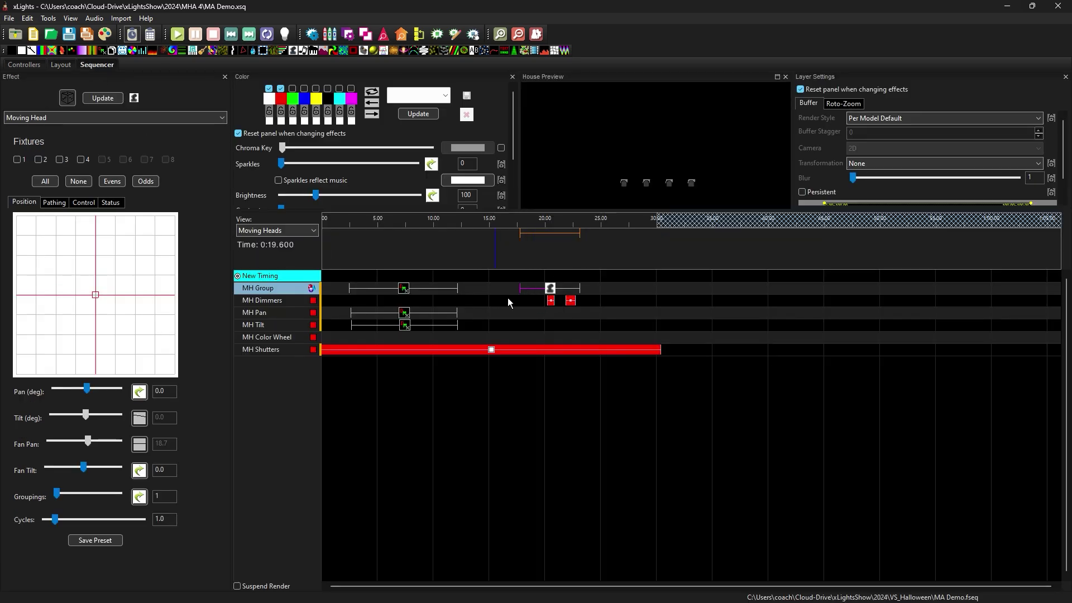